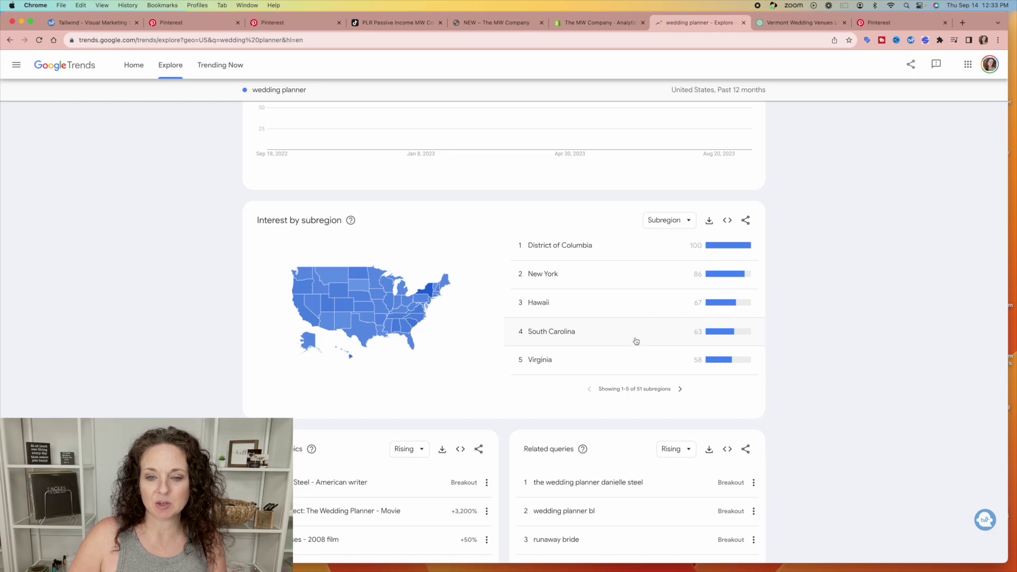
Step: Show subregions ranked 6–10 for 'wedding planner', led by Alabama at 58
{"action": "scroll", "coordinate": [519, 223], "scroll_direction": "up", "scroll_amount": 5}
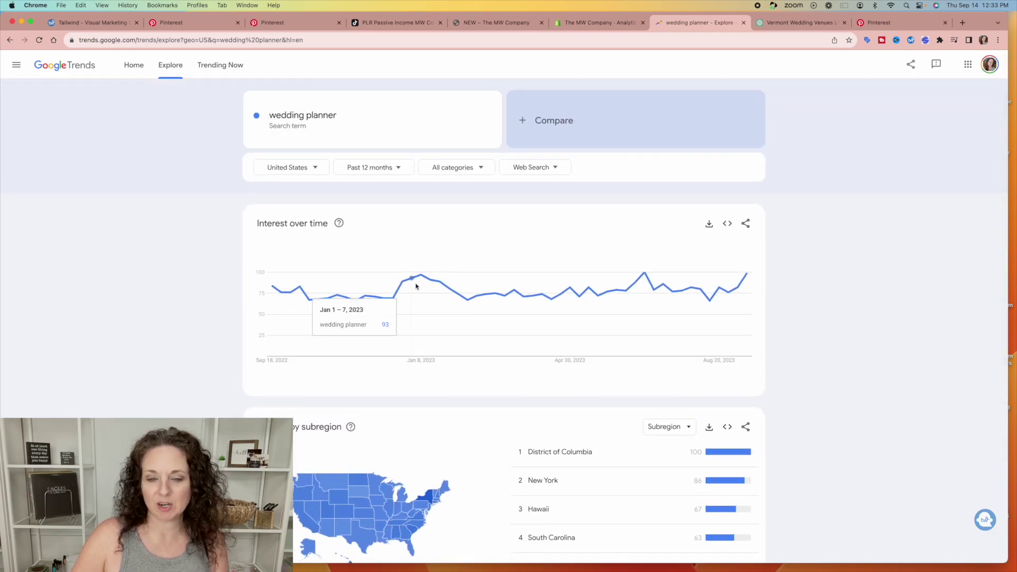
{"action": "scroll", "coordinate": [416, 286], "scroll_direction": "down", "scroll_amount": 5}
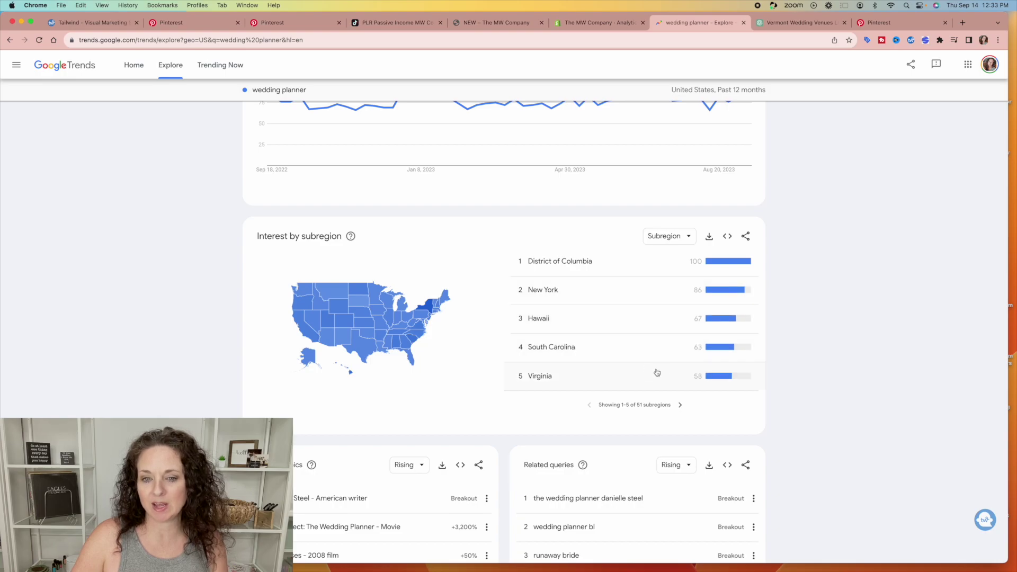
{"action": "left_click", "coordinate": [681, 405]}
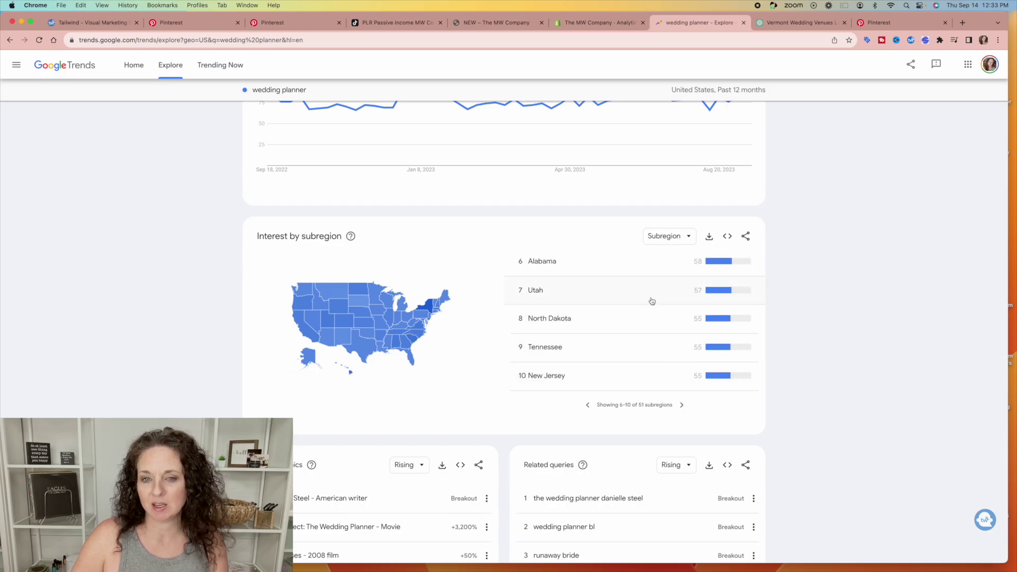
Step: Bring up the list of time ranges for the 'wedding planner' trend data
{"action": "scroll", "coordinate": [486, 297], "scroll_direction": "up", "scroll_amount": 1}
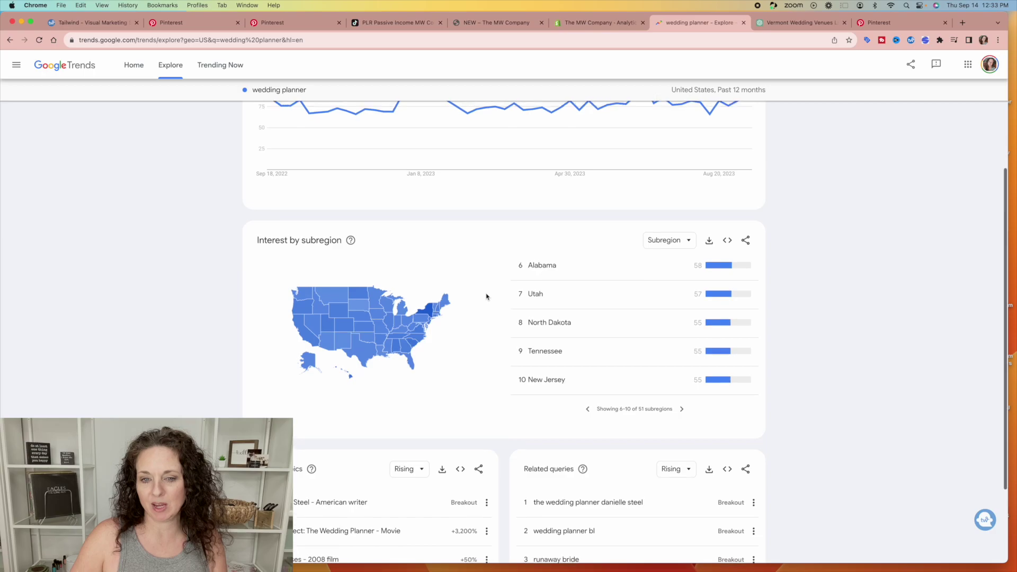
{"action": "scroll", "coordinate": [486, 297], "scroll_direction": "up", "scroll_amount": 1}
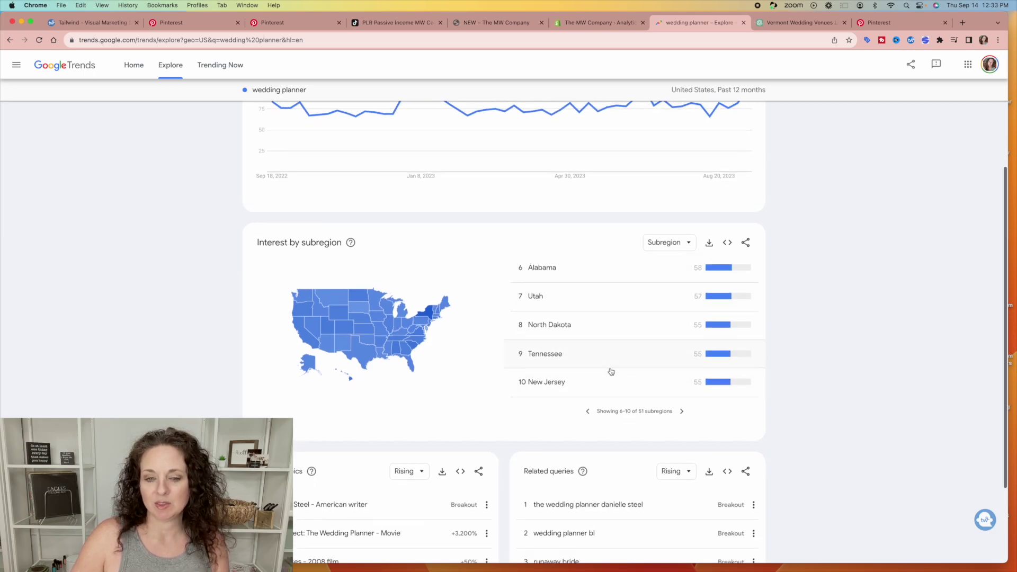
{"action": "scroll", "coordinate": [609, 370], "scroll_direction": "down", "scroll_amount": 4}
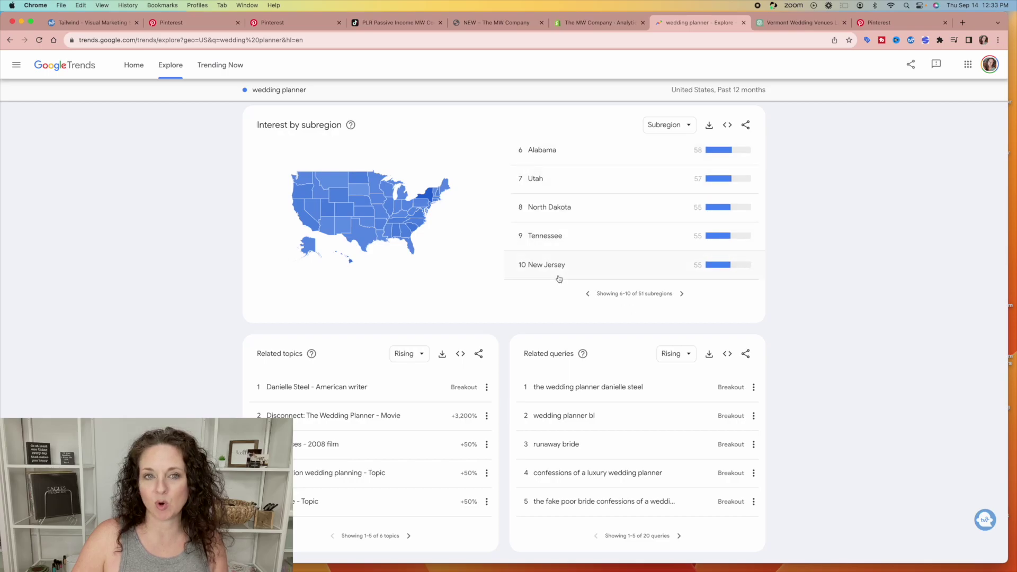
{"action": "scroll", "coordinate": [472, 282], "scroll_direction": "up", "scroll_amount": 10}
{"action": "left_click", "coordinate": [393, 167]}
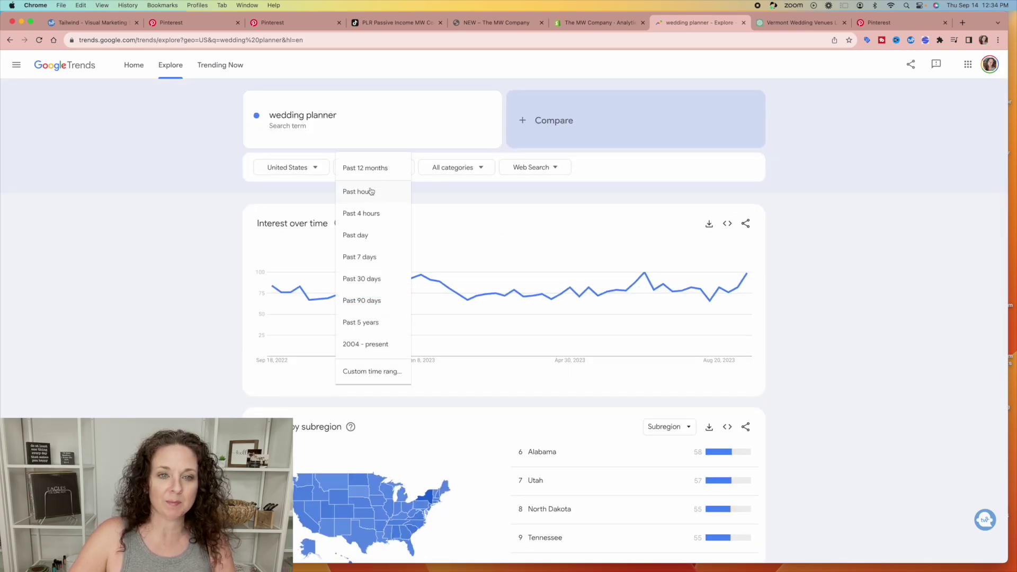
Step: Limit 'wedding planner' trends to the past day and review the subregion ranking, places 16–19
{"action": "left_click", "coordinate": [371, 235]}
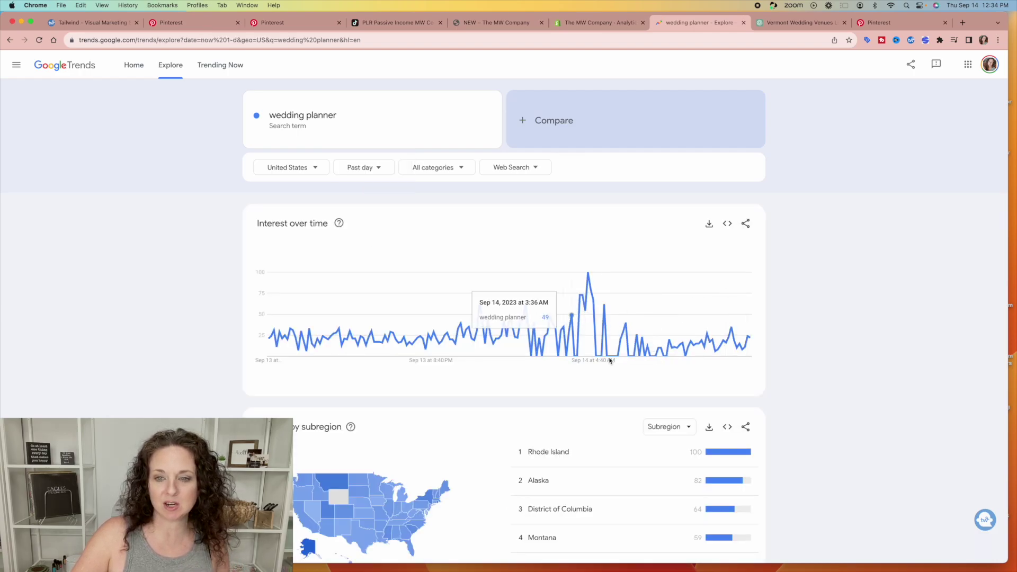
{"action": "scroll", "coordinate": [509, 403], "scroll_direction": "down", "scroll_amount": 2}
{"action": "scroll", "coordinate": [517, 418], "scroll_direction": "down", "scroll_amount": 1}
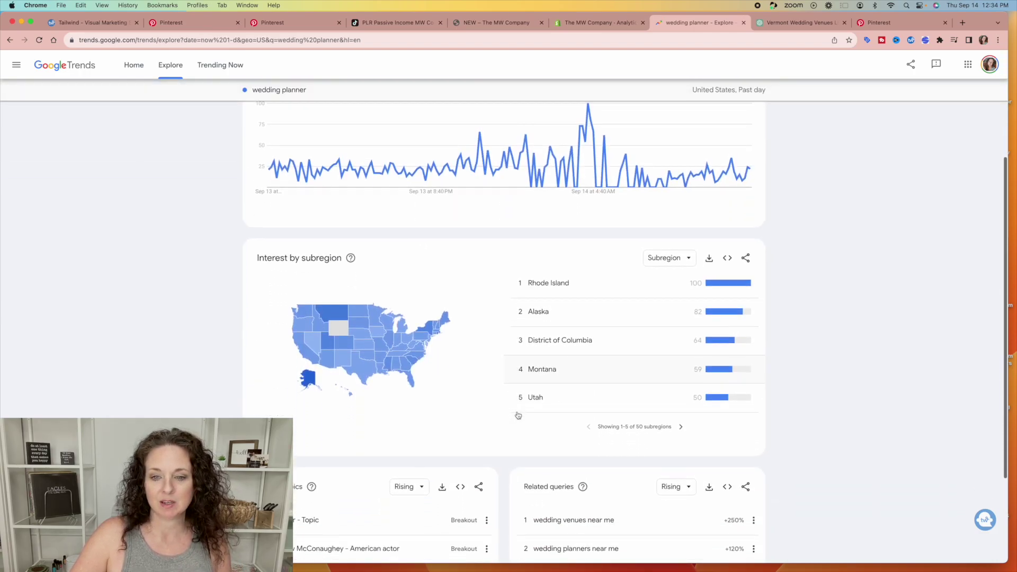
{"action": "scroll", "coordinate": [469, 333], "scroll_direction": "up", "scroll_amount": 3}
{"action": "scroll", "coordinate": [347, 242], "scroll_direction": "down", "scroll_amount": 1}
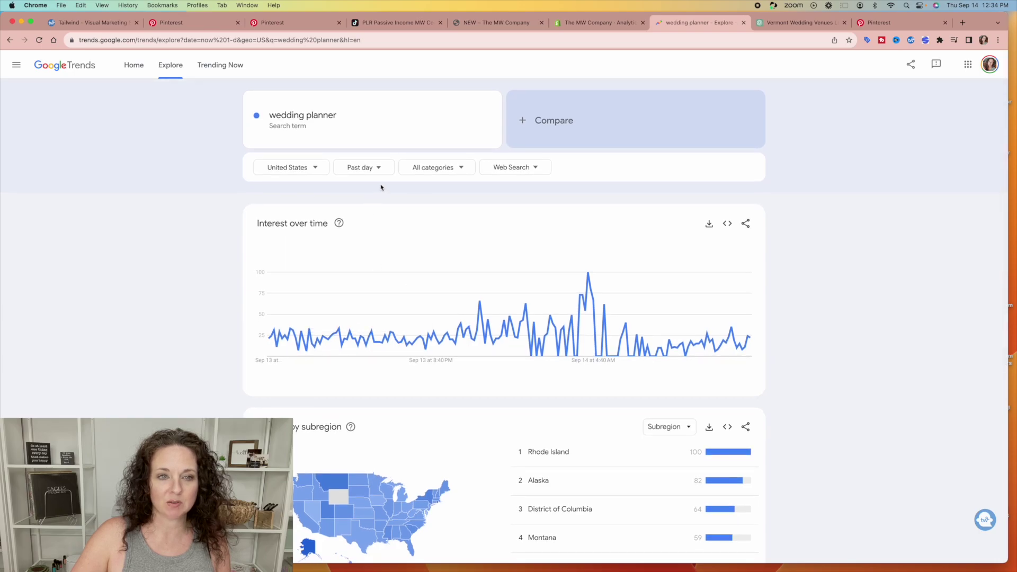
{"action": "scroll", "coordinate": [495, 290], "scroll_direction": "down", "scroll_amount": 3}
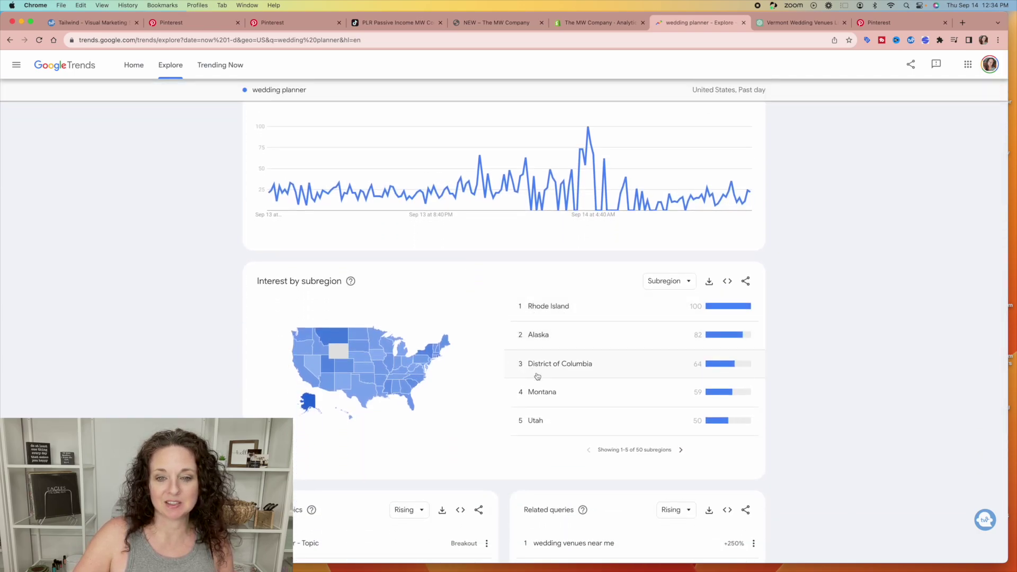
{"action": "scroll", "coordinate": [537, 376], "scroll_direction": "down", "scroll_amount": 1}
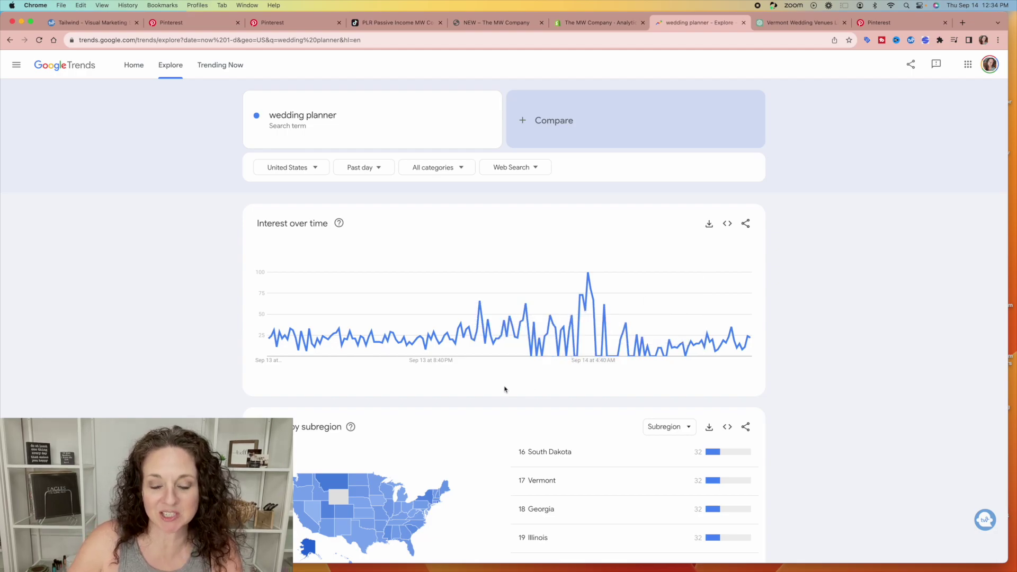
{"action": "scroll", "coordinate": [495, 417], "scroll_direction": "down", "scroll_amount": 2}
{"action": "scroll", "coordinate": [495, 417], "scroll_direction": "up", "scroll_amount": 2}
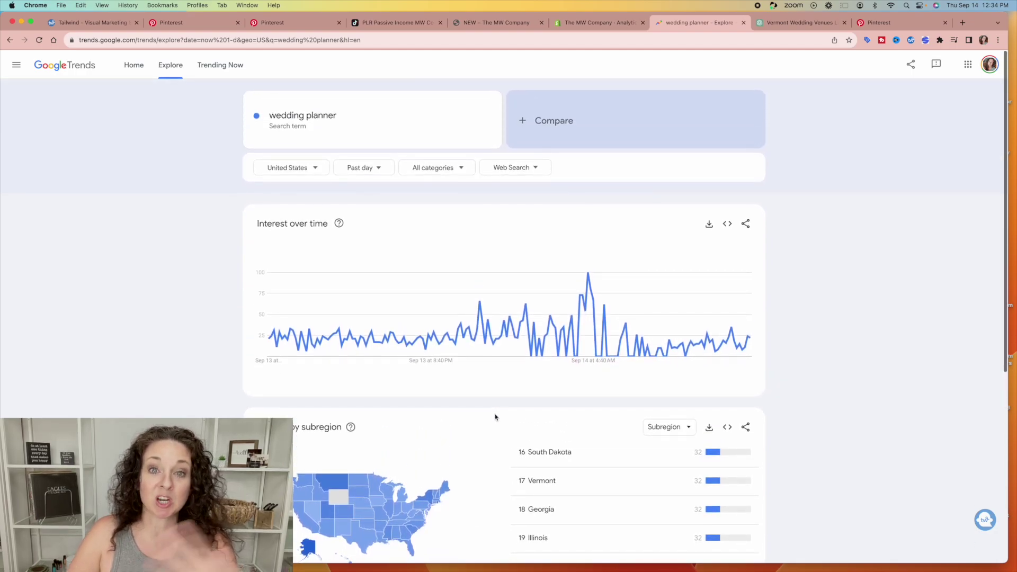
Step: Return to the Vermont wedding venues chat and read through ChatGPT's venue reasons
{"action": "left_click", "coordinate": [795, 23]}
{"action": "scroll", "coordinate": [599, 188], "scroll_direction": "up", "scroll_amount": 10}
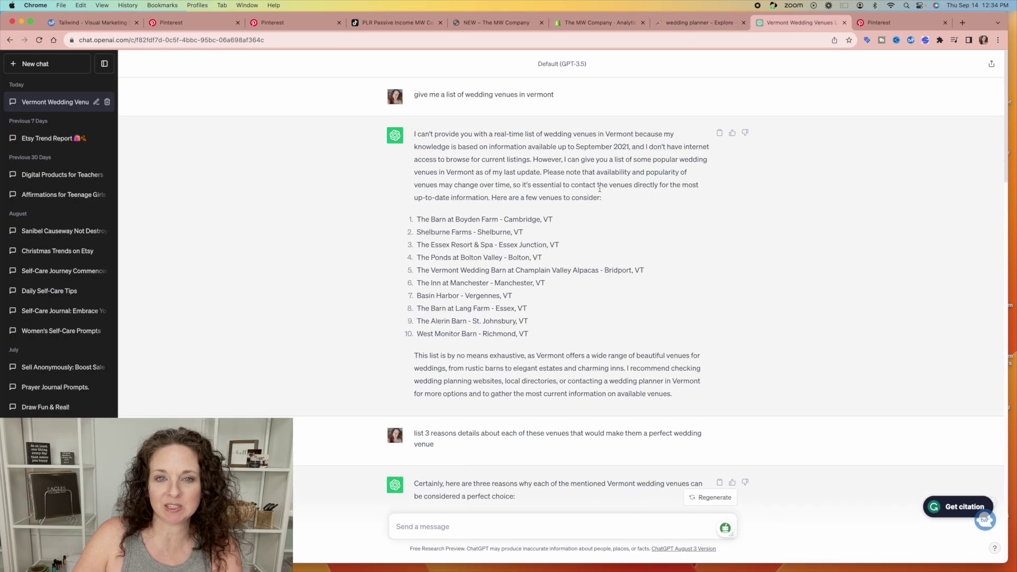
{"action": "scroll", "coordinate": [600, 188], "scroll_direction": "down", "scroll_amount": 5}
{"action": "scroll", "coordinate": [599, 188], "scroll_direction": "up", "scroll_amount": 5}
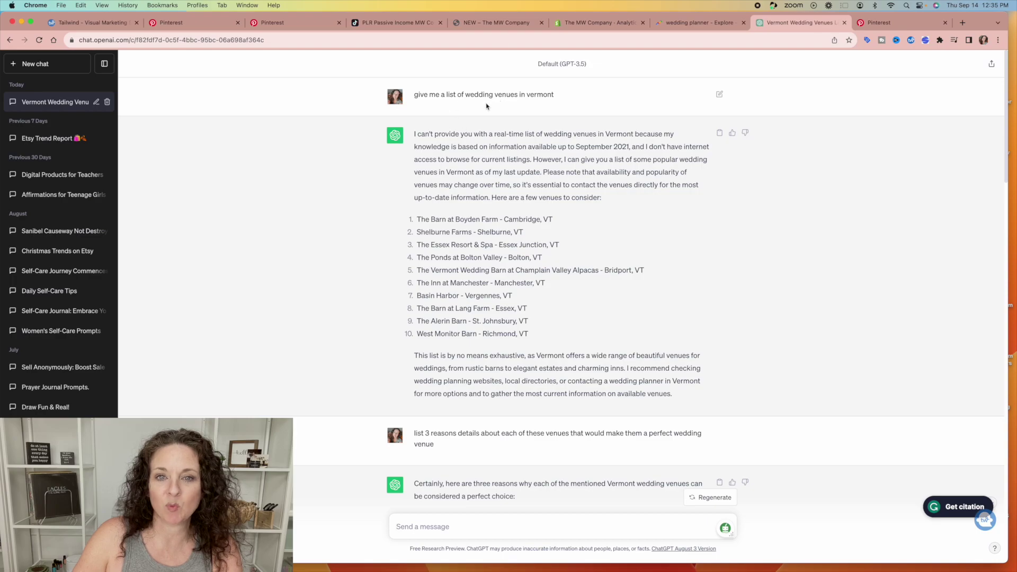
{"action": "scroll", "coordinate": [525, 158], "scroll_direction": "down", "scroll_amount": 1}
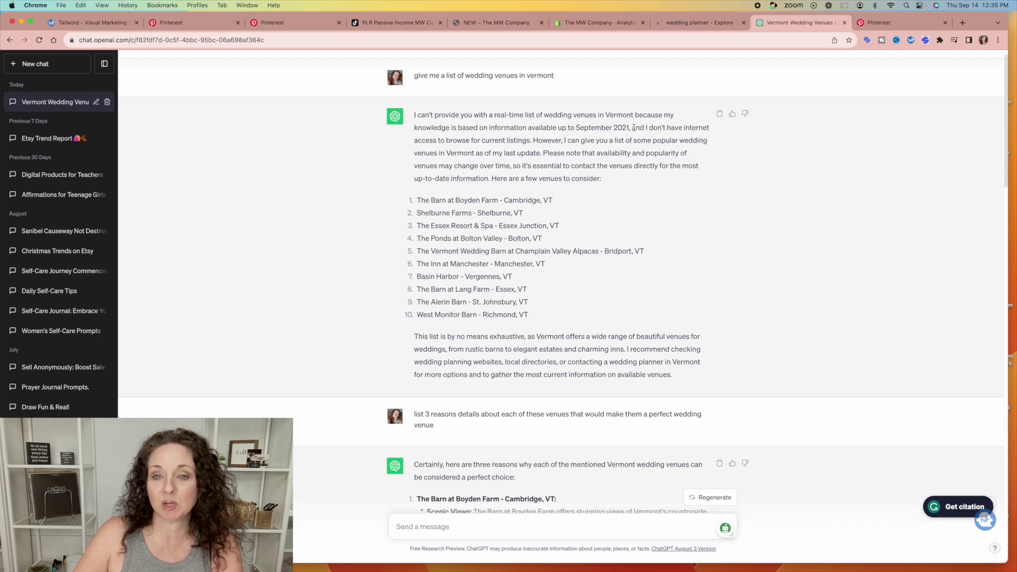
{"action": "scroll", "coordinate": [604, 207], "scroll_direction": "down", "scroll_amount": 3}
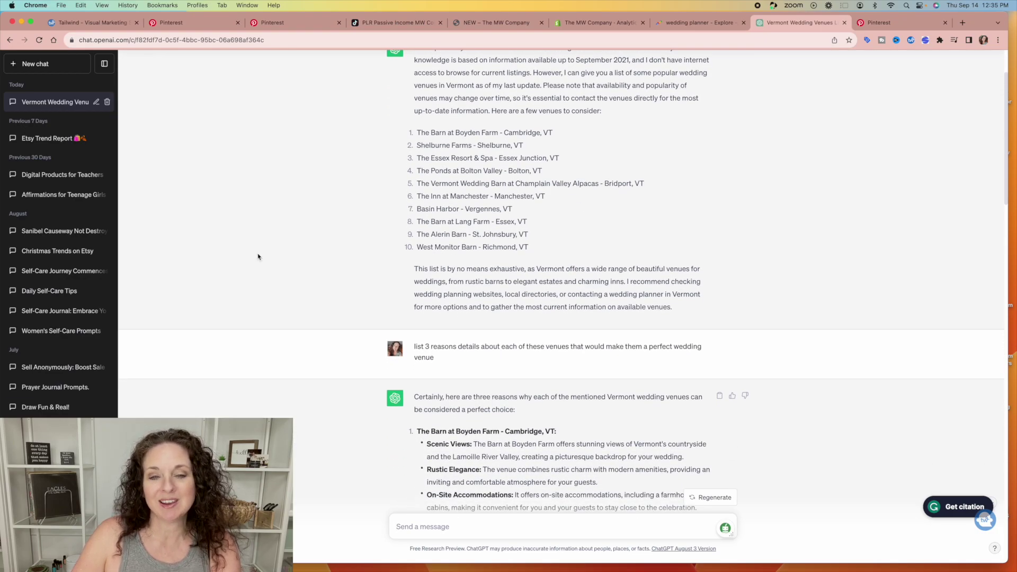
{"action": "scroll", "coordinate": [257, 255], "scroll_direction": "up", "scroll_amount": 2}
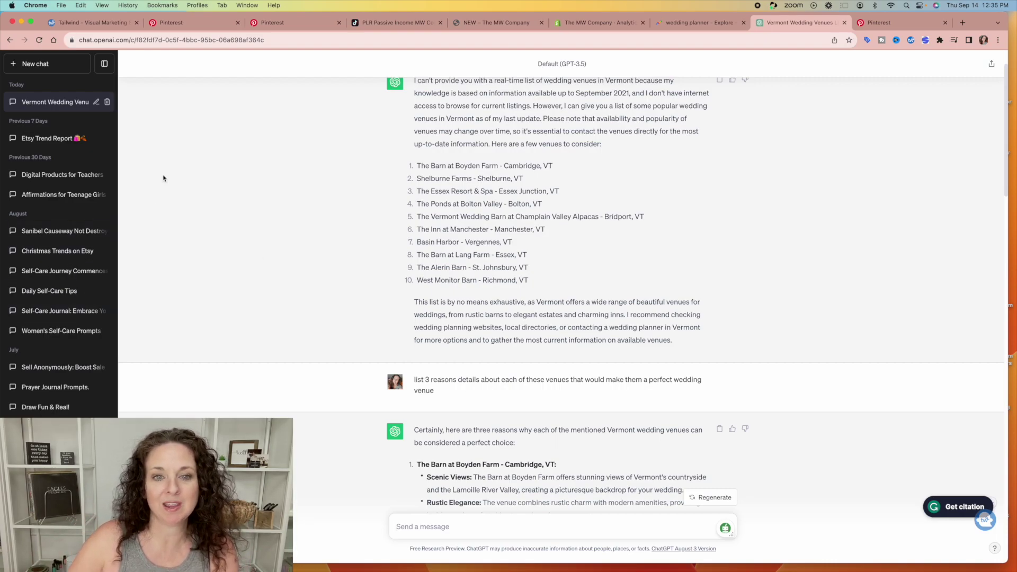
{"action": "scroll", "coordinate": [358, 94], "scroll_direction": "up", "scroll_amount": 2}
{"action": "scroll", "coordinate": [358, 93], "scroll_direction": "up", "scroll_amount": 1}
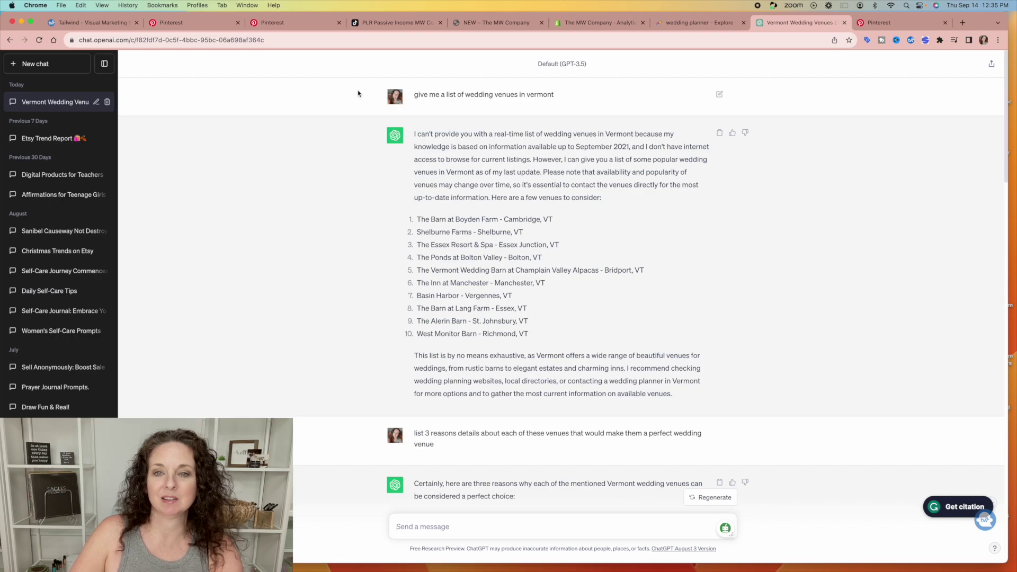
{"action": "scroll", "coordinate": [358, 94], "scroll_direction": "down", "scroll_amount": 6}
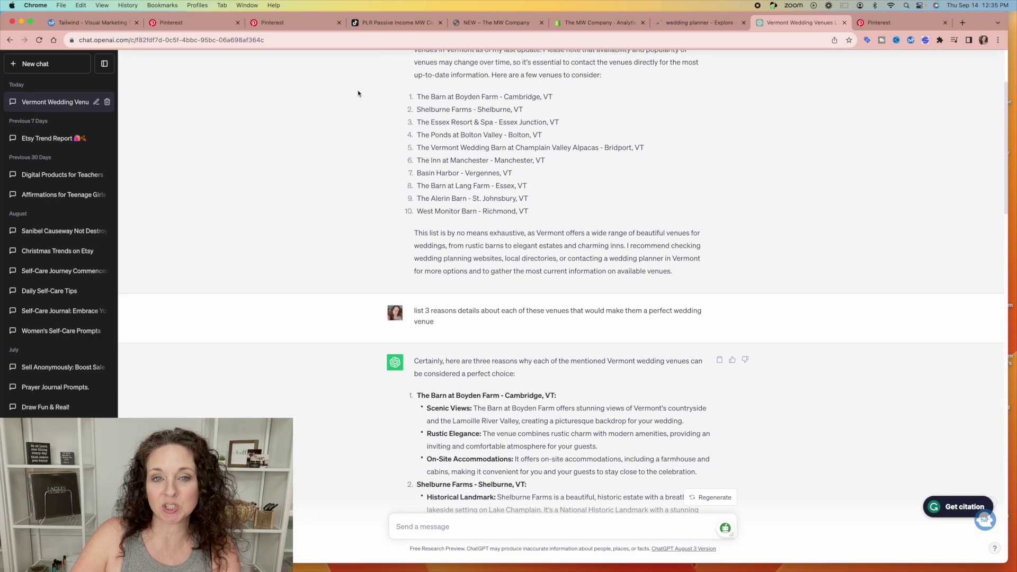
{"action": "scroll", "coordinate": [358, 94], "scroll_direction": "down", "scroll_amount": 2}
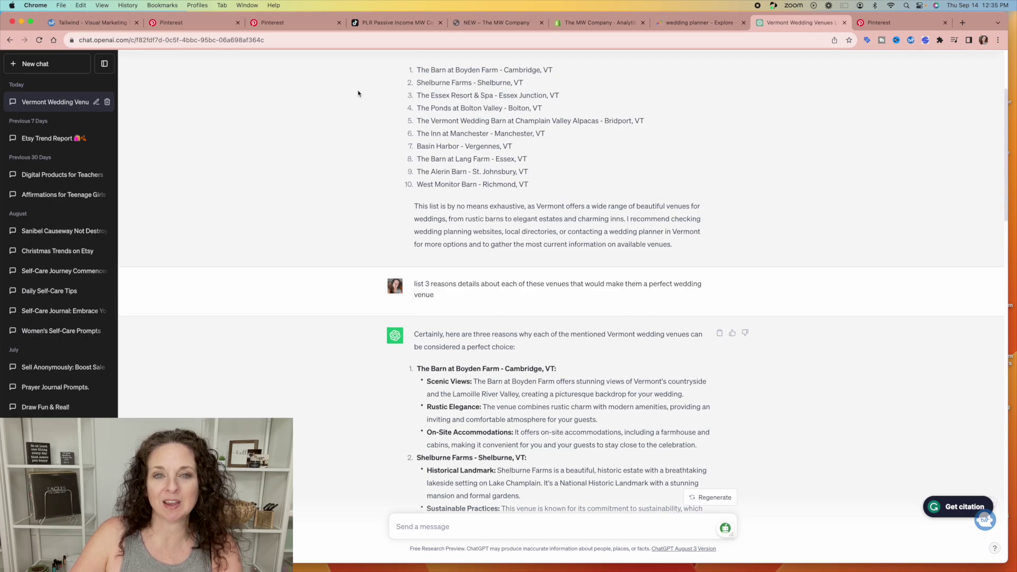
{"action": "scroll", "coordinate": [358, 93], "scroll_direction": "up", "scroll_amount": 2}
{"action": "scroll", "coordinate": [359, 93], "scroll_direction": "down", "scroll_amount": 1}
{"action": "scroll", "coordinate": [358, 94], "scroll_direction": "down", "scroll_amount": 1}
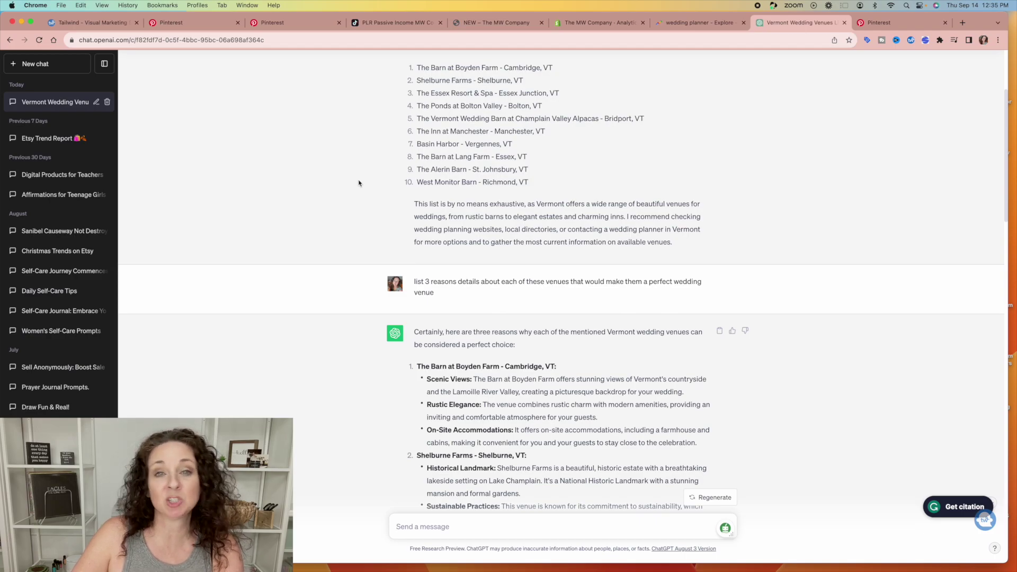
{"action": "scroll", "coordinate": [358, 183], "scroll_direction": "up", "scroll_amount": 1}
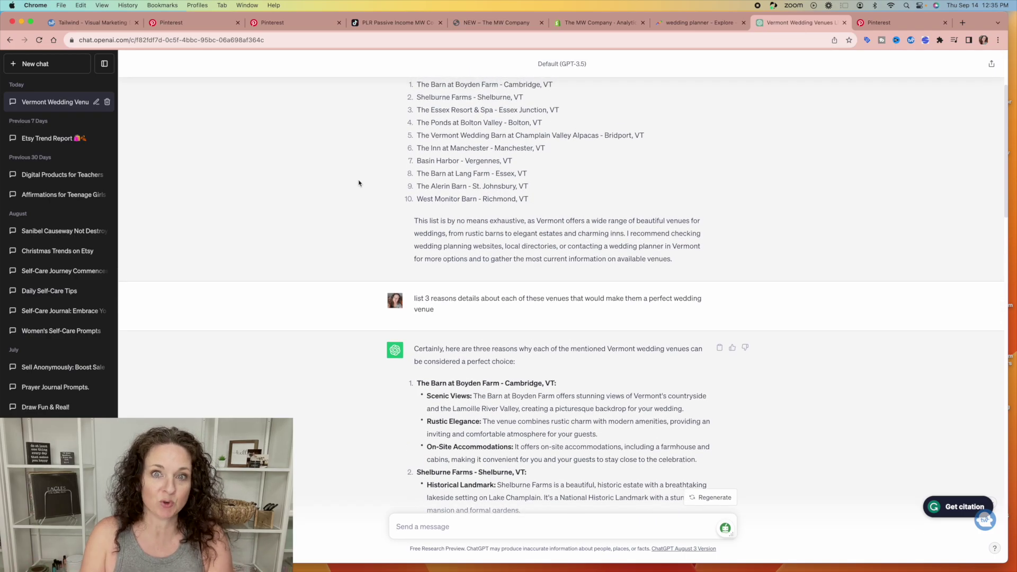
{"action": "scroll", "coordinate": [358, 183], "scroll_direction": "down", "scroll_amount": 1}
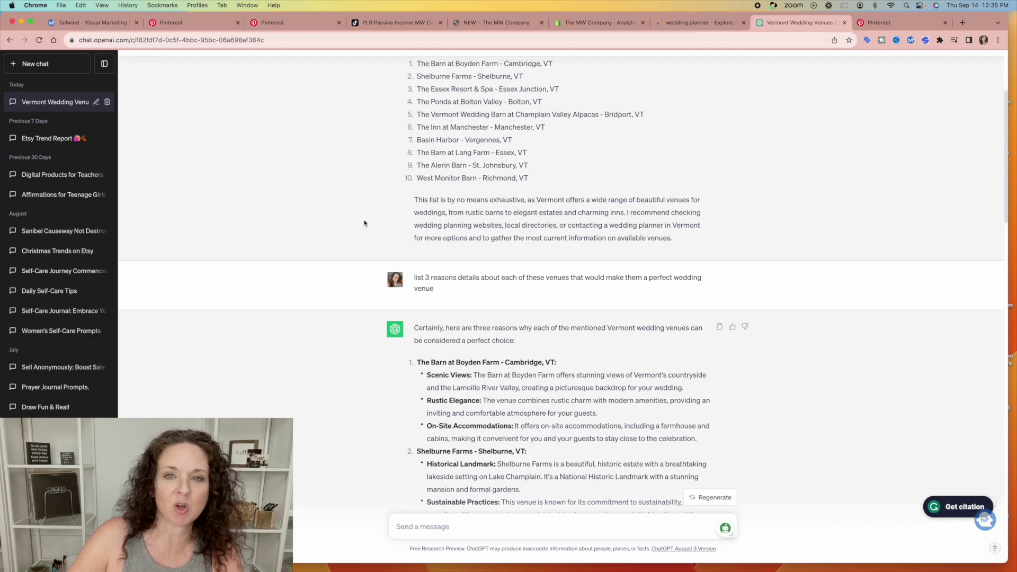
{"action": "scroll", "coordinate": [385, 191], "scroll_direction": "up", "scroll_amount": 2}
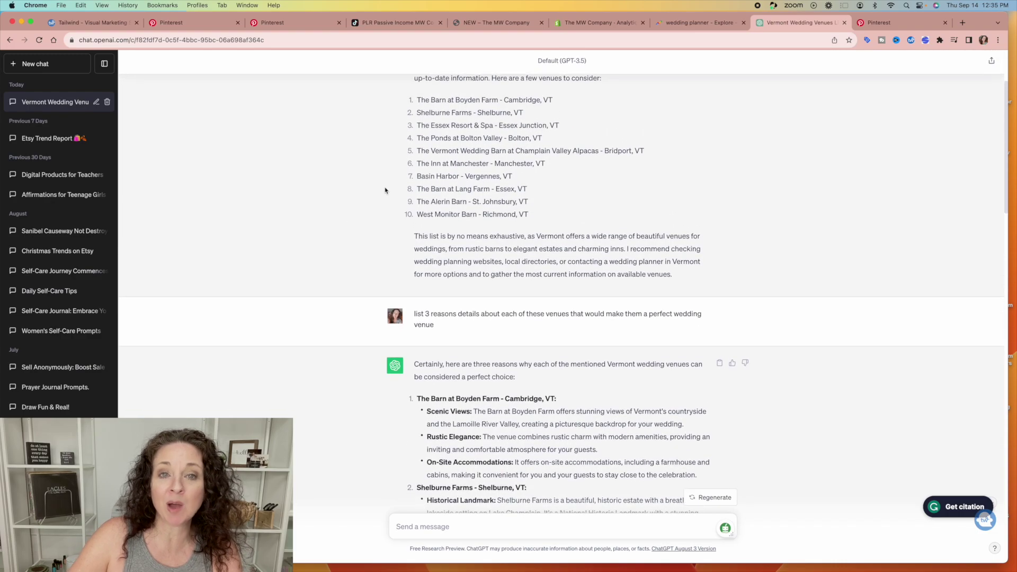
{"action": "scroll", "coordinate": [316, 230], "scroll_direction": "down", "scroll_amount": 1}
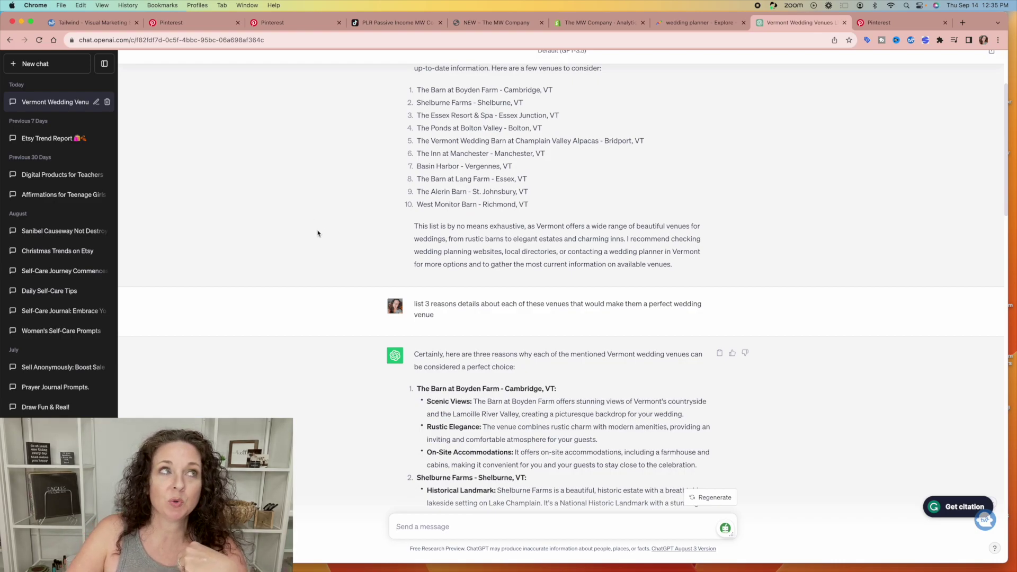
{"action": "scroll", "coordinate": [318, 233], "scroll_direction": "down", "scroll_amount": 4}
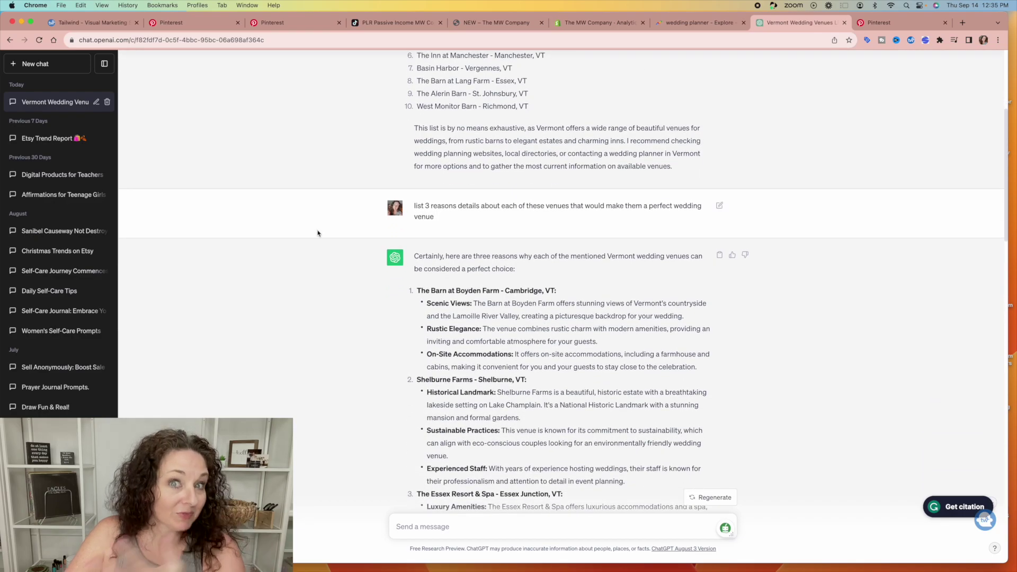
{"action": "scroll", "coordinate": [318, 233], "scroll_direction": "up", "scroll_amount": 3}
{"action": "scroll", "coordinate": [318, 234], "scroll_direction": "down", "scroll_amount": 3}
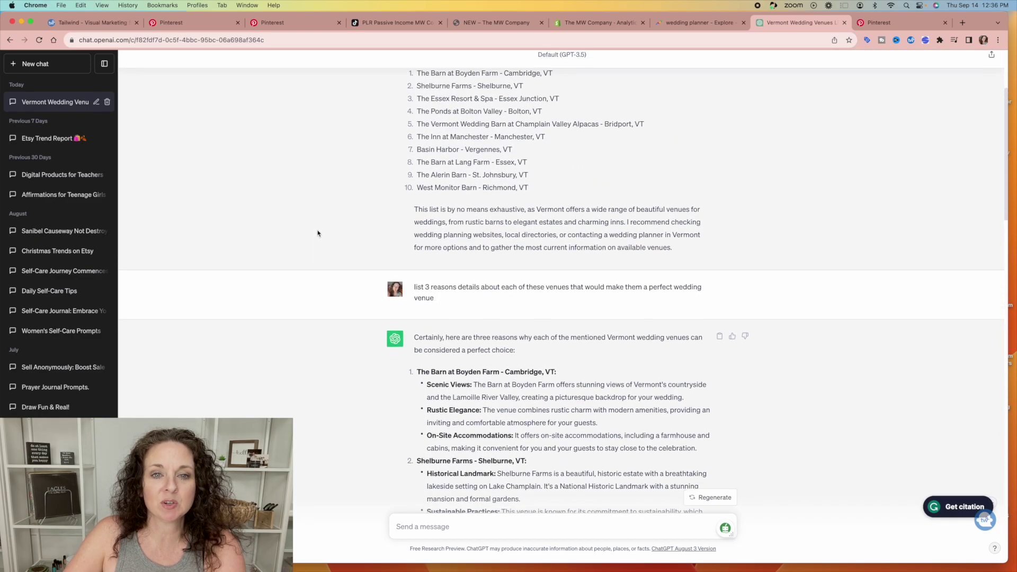
{"action": "scroll", "coordinate": [318, 234], "scroll_direction": "up", "scroll_amount": 6}
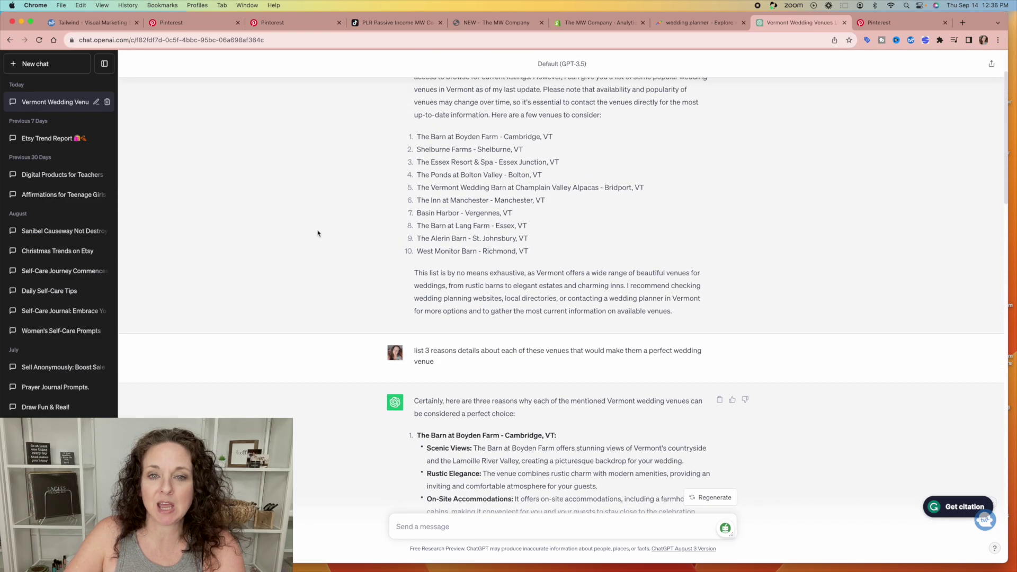
{"action": "scroll", "coordinate": [506, 183], "scroll_direction": "up", "scroll_amount": 3}
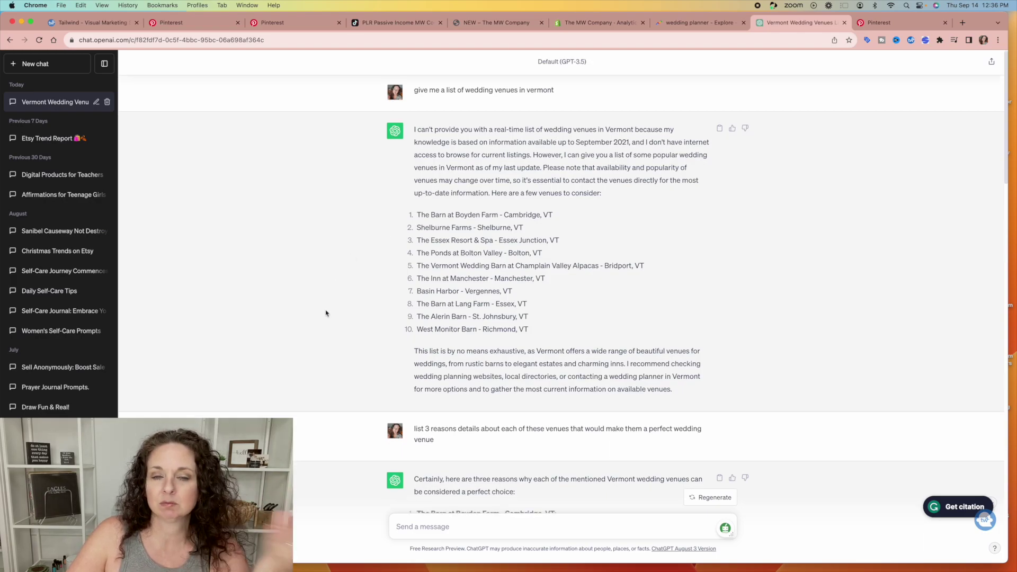
{"action": "scroll", "coordinate": [326, 313], "scroll_direction": "down", "scroll_amount": 2}
{"action": "scroll", "coordinate": [326, 313], "scroll_direction": "up", "scroll_amount": 2}
{"action": "scroll", "coordinate": [326, 313], "scroll_direction": "down", "scroll_amount": 7}
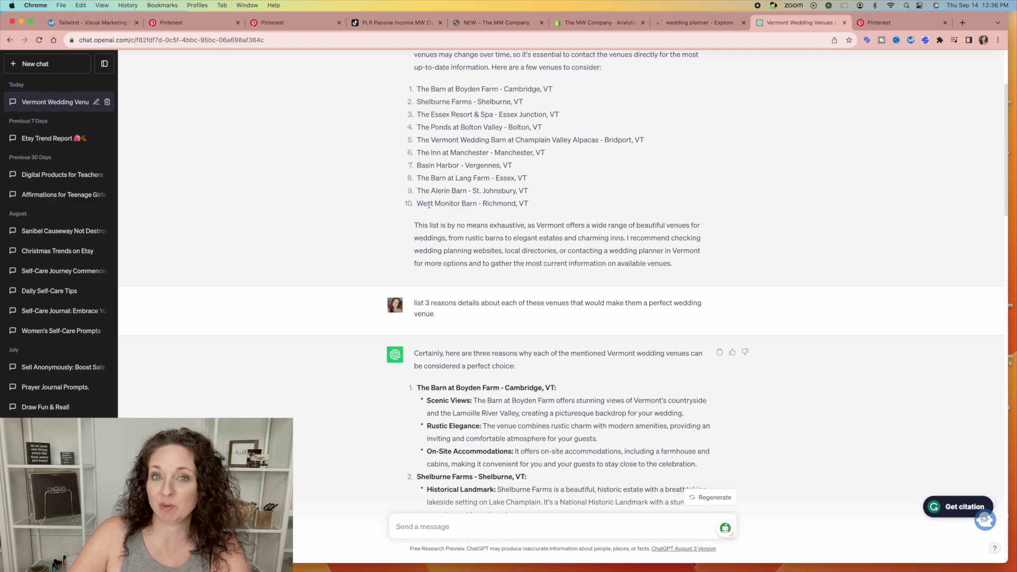
{"action": "scroll", "coordinate": [379, 222], "scroll_direction": "down", "scroll_amount": 1}
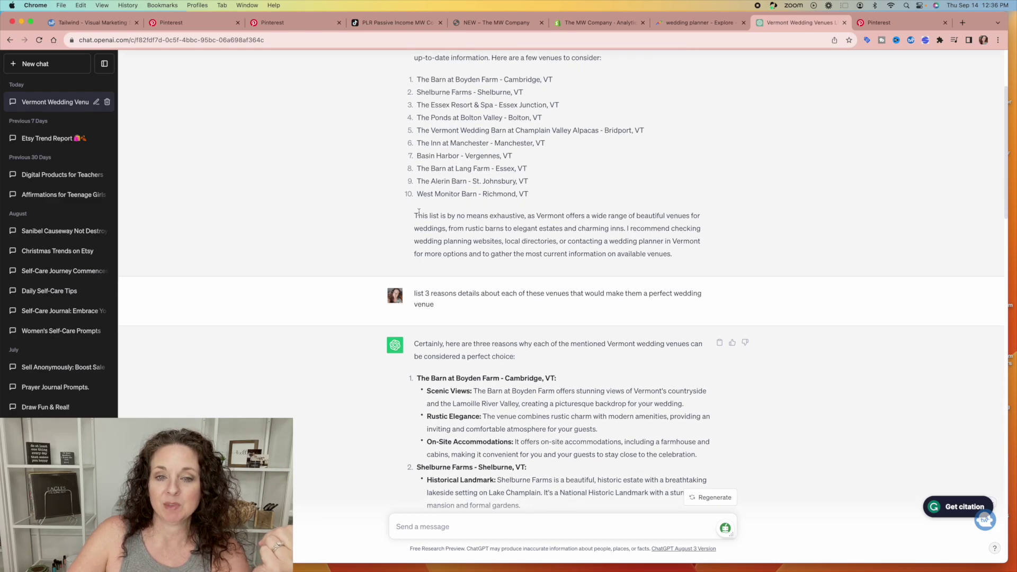
{"action": "scroll", "coordinate": [570, 253], "scroll_direction": "down", "scroll_amount": 5}
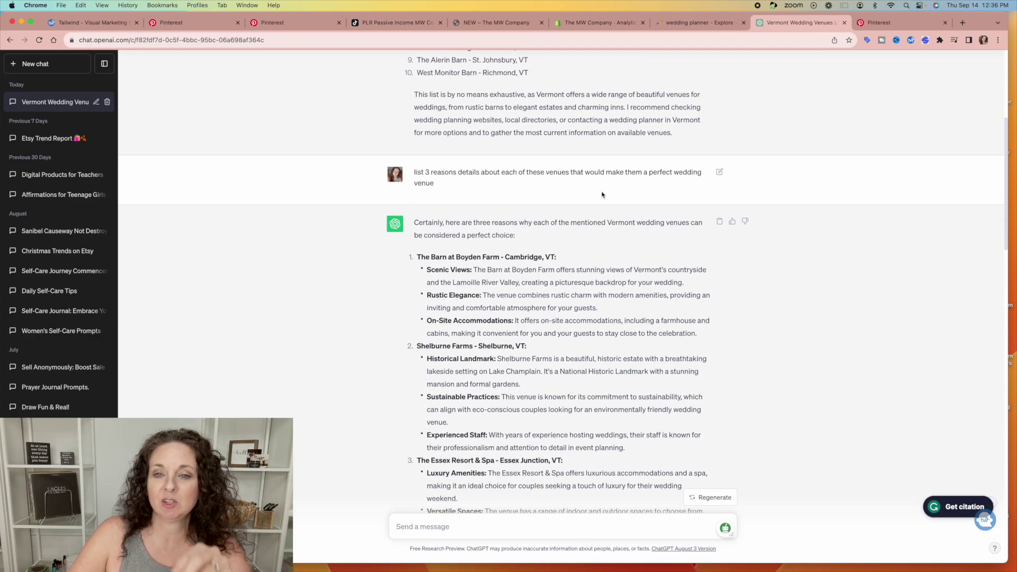
{"action": "scroll", "coordinate": [609, 202], "scroll_direction": "down", "scroll_amount": 4}
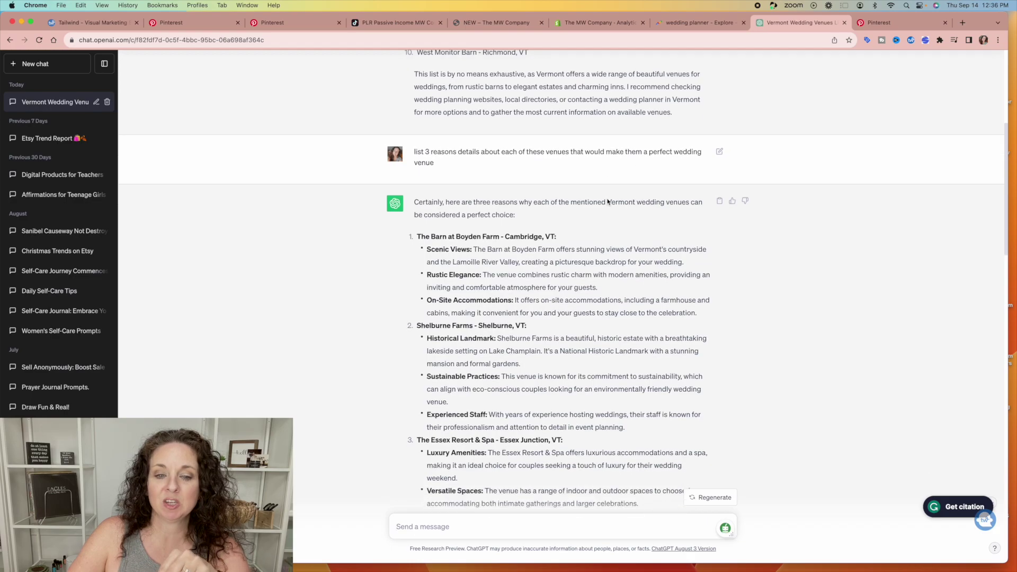
{"action": "scroll", "coordinate": [455, 286], "scroll_direction": "down", "scroll_amount": 1}
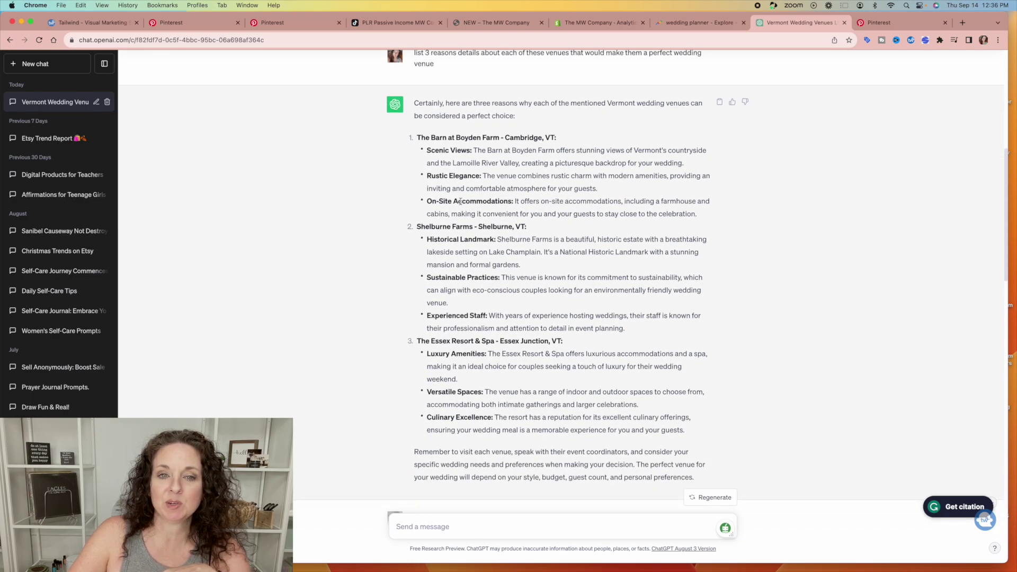
{"action": "scroll", "coordinate": [494, 260], "scroll_direction": "down", "scroll_amount": 2}
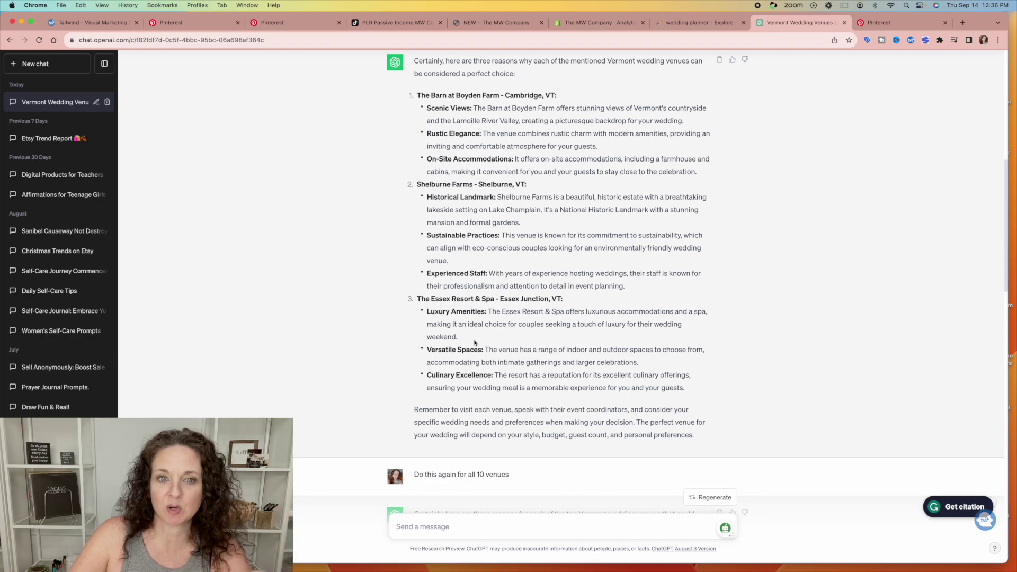
{"action": "scroll", "coordinate": [474, 343], "scroll_direction": "down", "scroll_amount": 5}
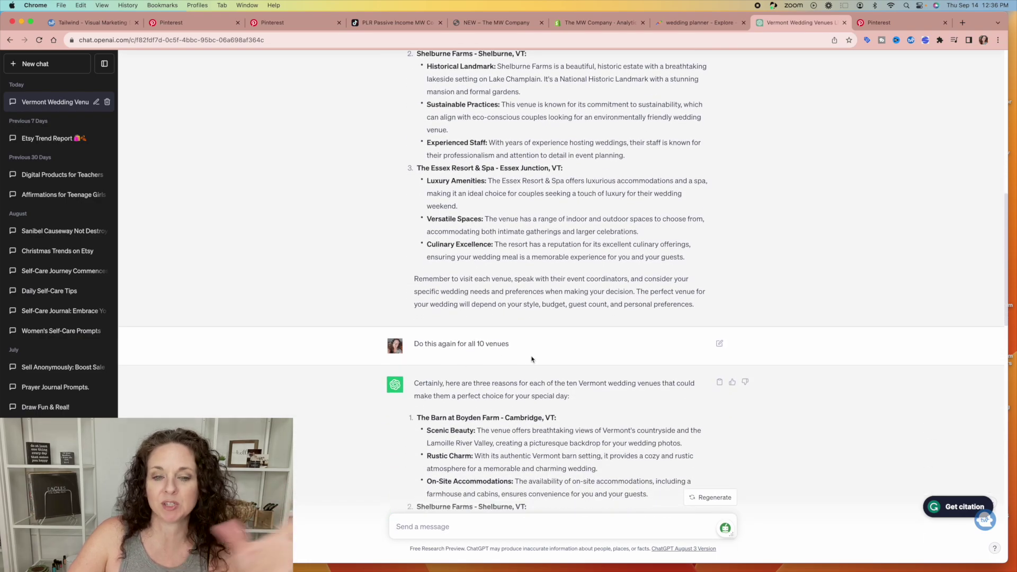
{"action": "scroll", "coordinate": [530, 359], "scroll_direction": "down", "scroll_amount": 10}
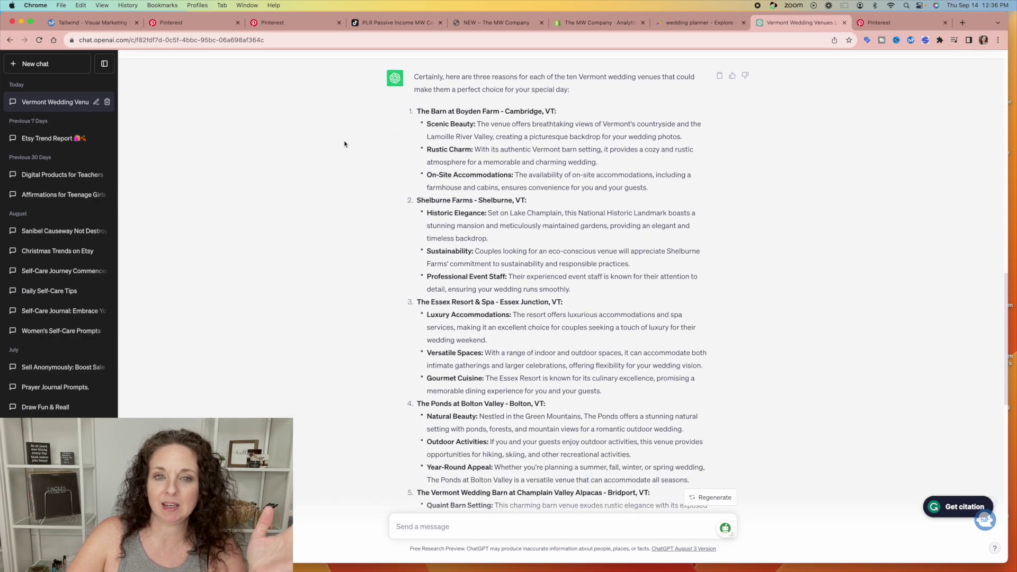
{"action": "scroll", "coordinate": [533, 271], "scroll_direction": "down", "scroll_amount": 2}
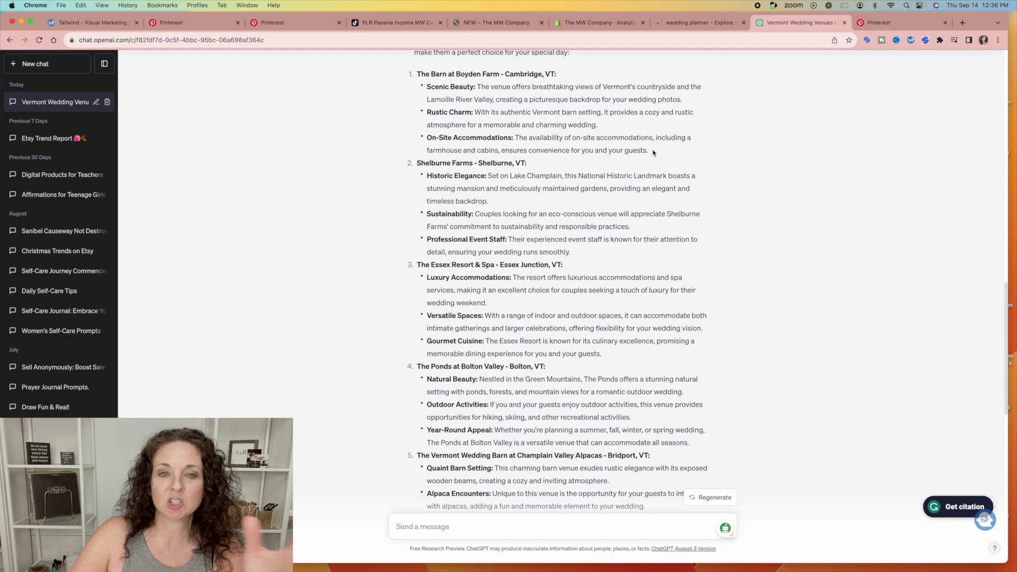
{"action": "scroll", "coordinate": [653, 153], "scroll_direction": "down", "scroll_amount": 3}
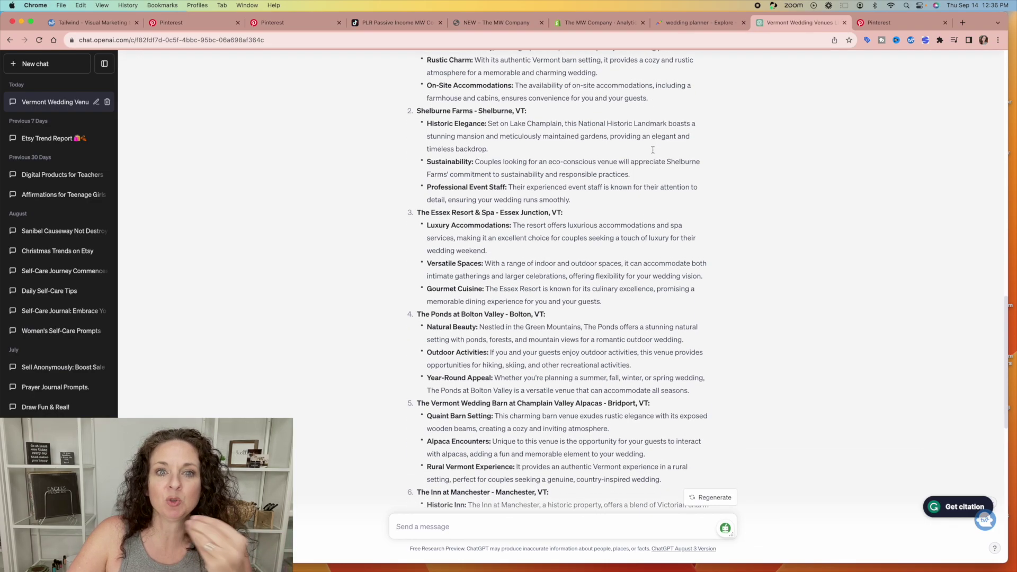
{"action": "scroll", "coordinate": [662, 265], "scroll_direction": "down", "scroll_amount": 6}
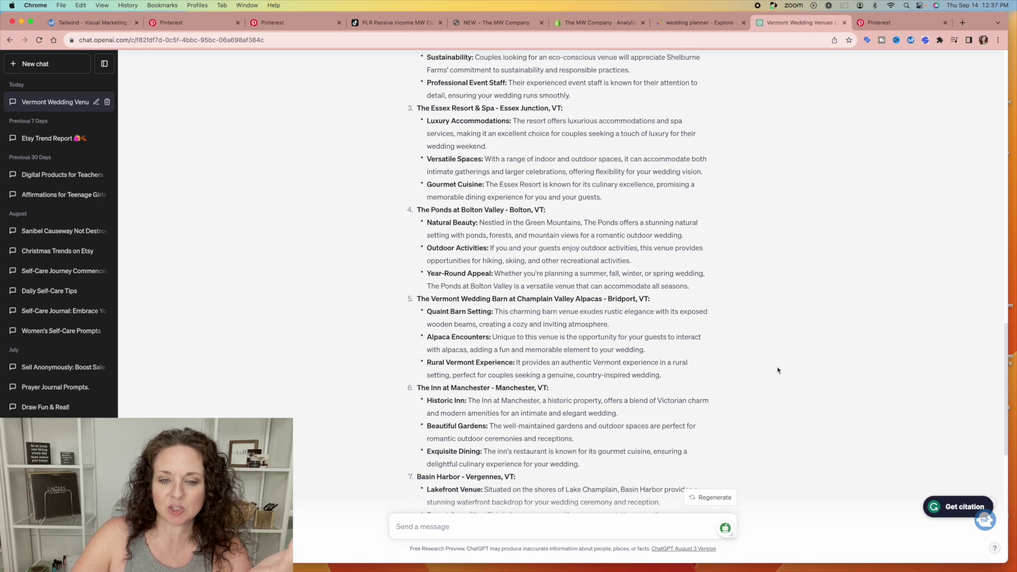
{"action": "scroll", "coordinate": [720, 396], "scroll_direction": "down", "scroll_amount": 10}
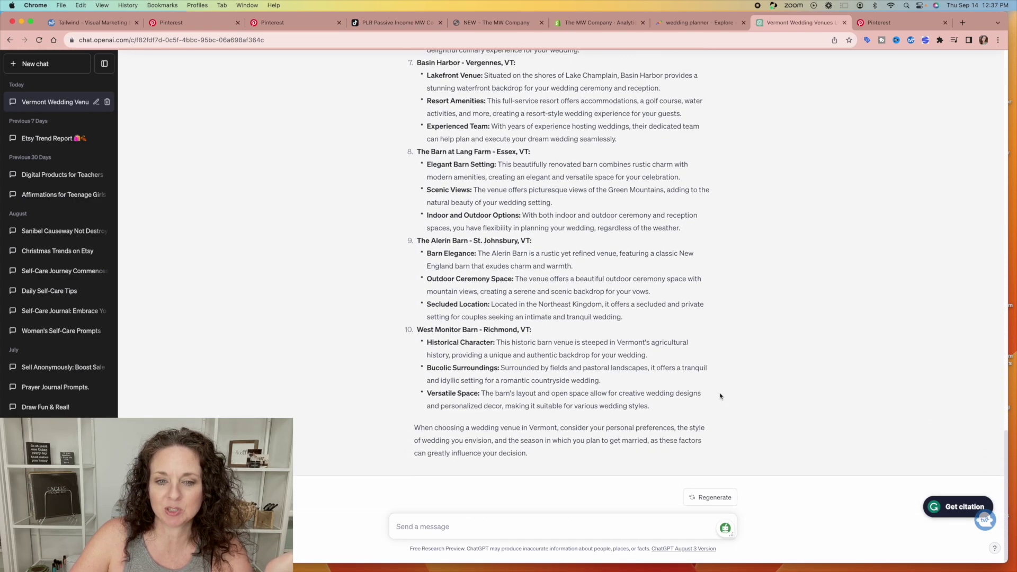
{"action": "scroll", "coordinate": [573, 378], "scroll_direction": "up", "scroll_amount": 10}
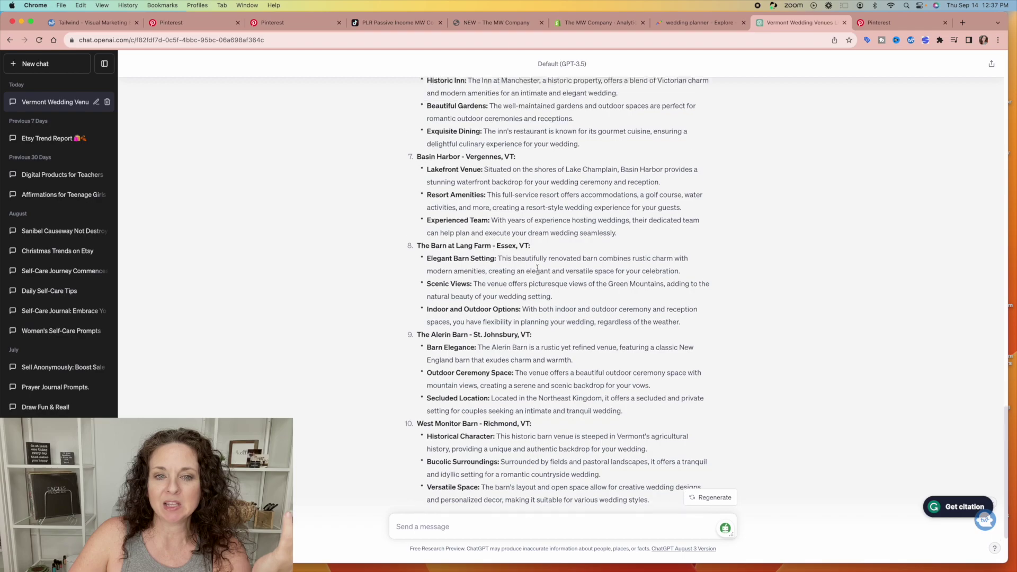
{"action": "scroll", "coordinate": [538, 271], "scroll_direction": "down", "scroll_amount": 8}
{"action": "scroll", "coordinate": [537, 270], "scroll_direction": "down", "scroll_amount": 3}
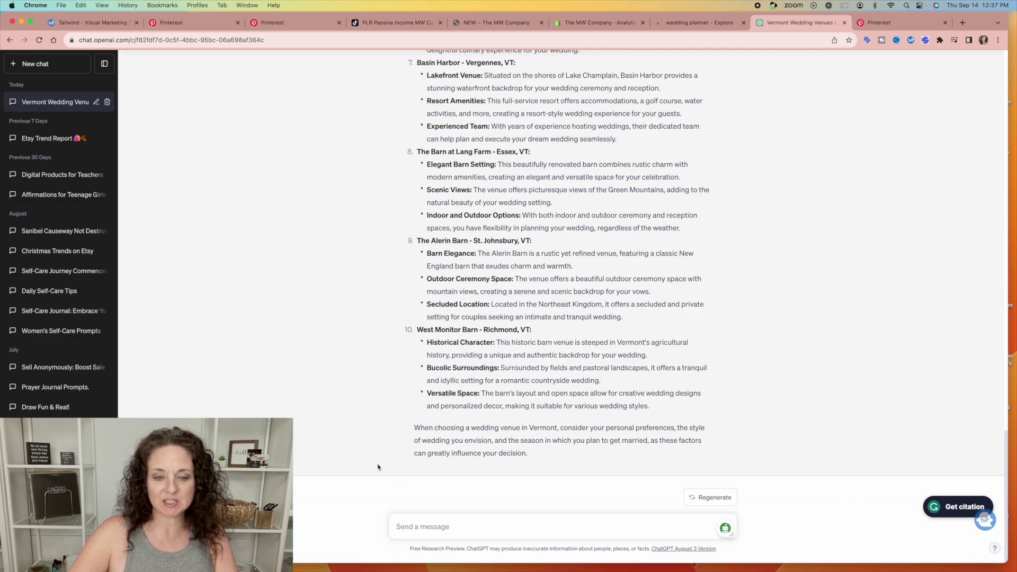
Step: Begin a prompt asking to put the venue list into an engaging blog post for the website
{"action": "type", "text": "Put this list into an engaging b"}
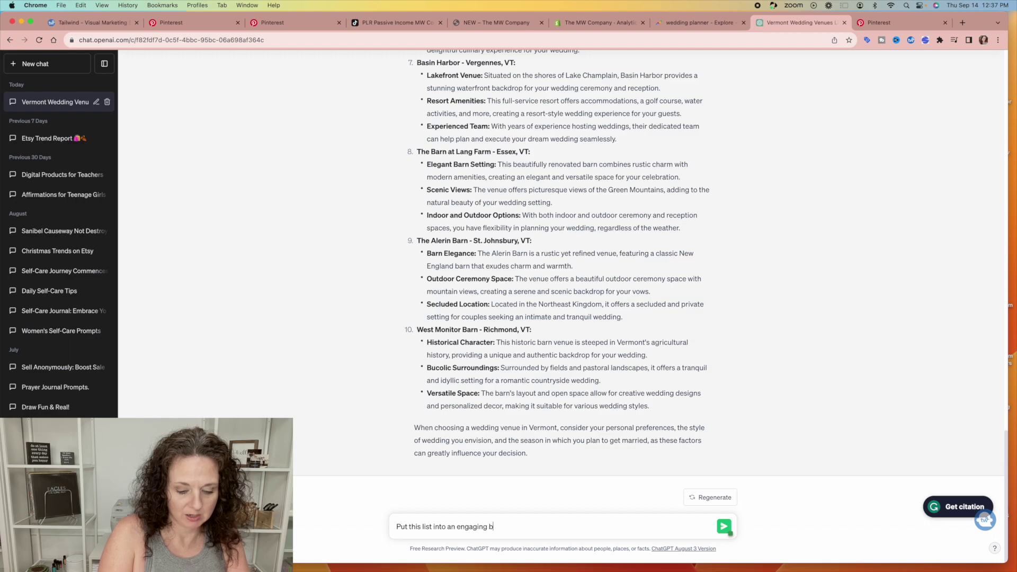
{"action": "type", "text": "post for"}
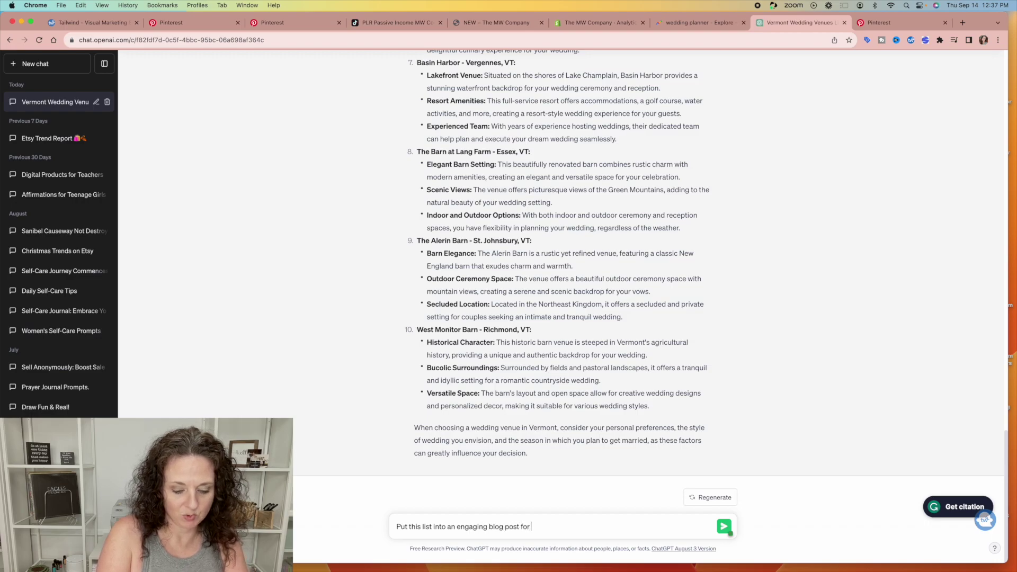
{"action": "type", "text": " my web"}
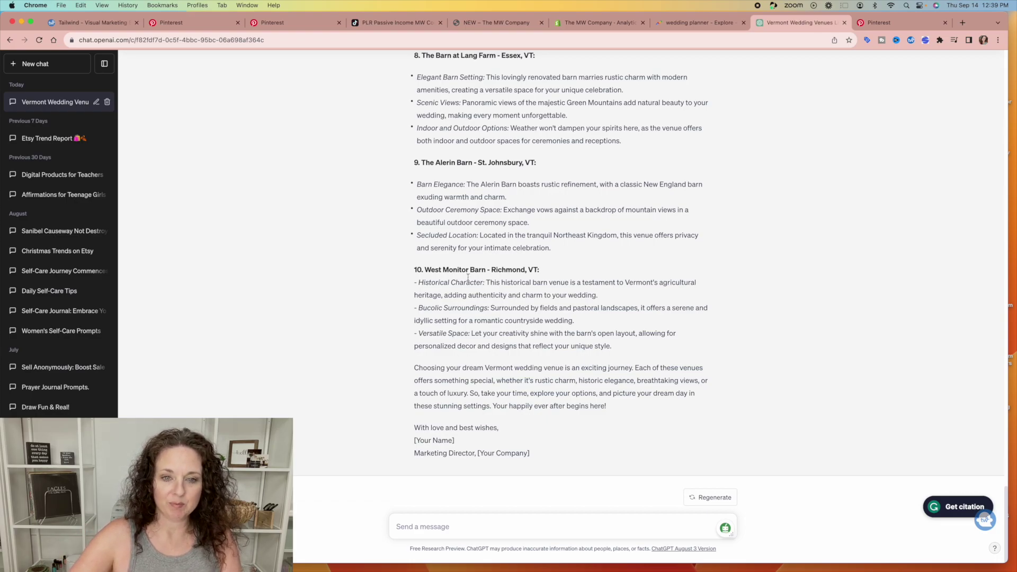
{"action": "scroll", "coordinate": [468, 277], "scroll_direction": "up", "scroll_amount": 15}
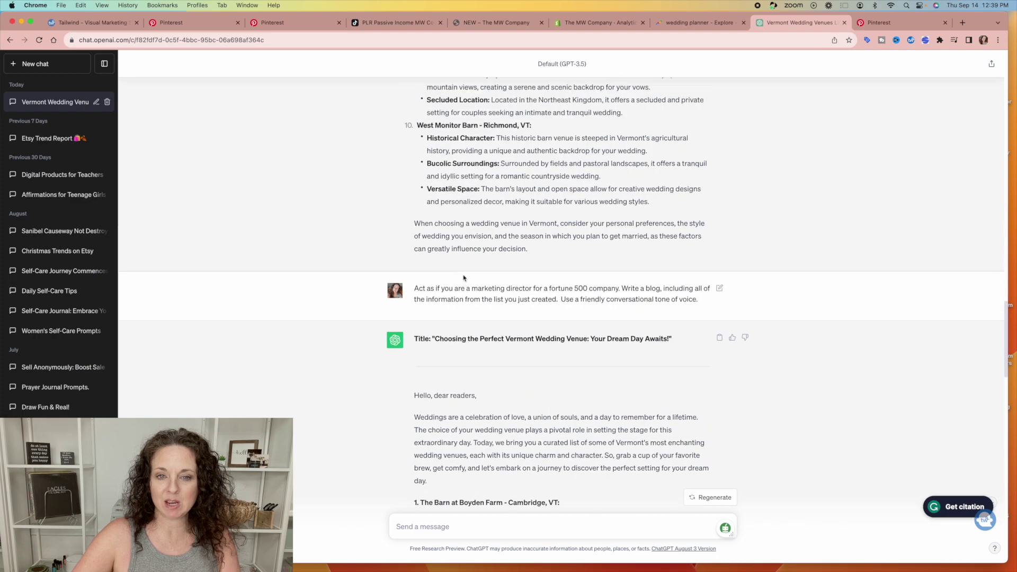
{"action": "scroll", "coordinate": [464, 277], "scroll_direction": "down", "scroll_amount": 2}
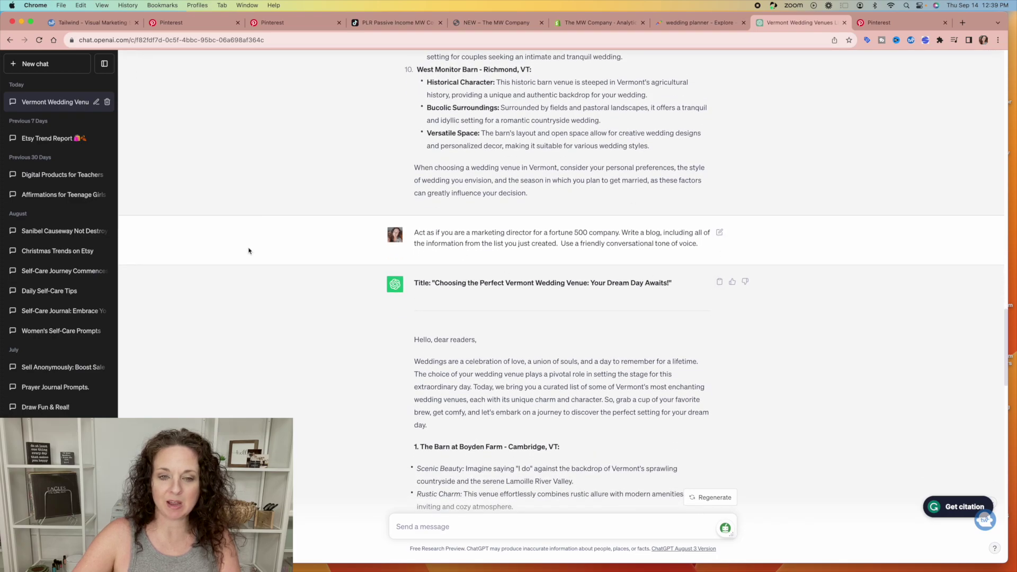
{"action": "scroll", "coordinate": [260, 212], "scroll_direction": "down", "scroll_amount": 3}
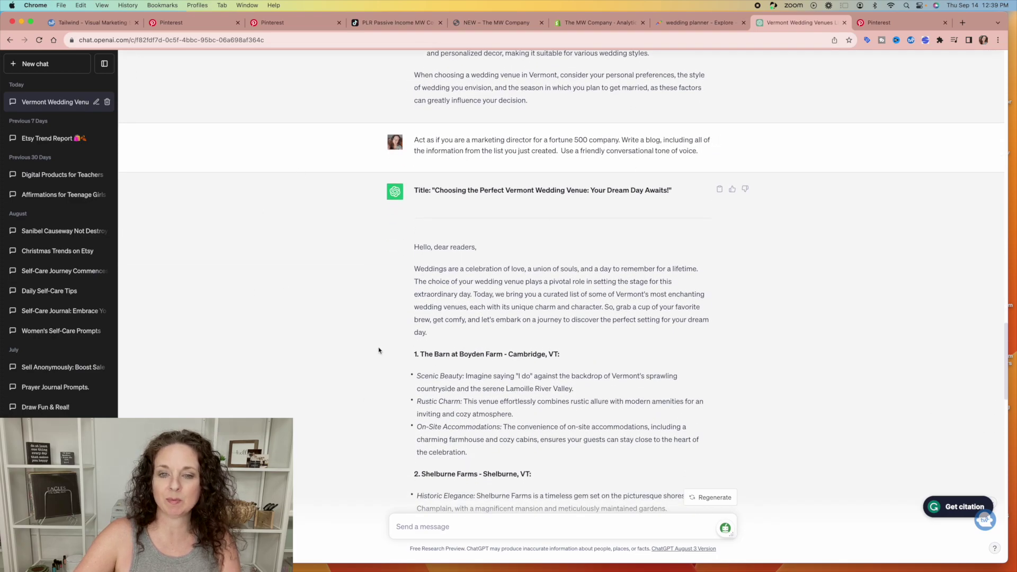
{"action": "scroll", "coordinate": [379, 350], "scroll_direction": "down", "scroll_amount": 6}
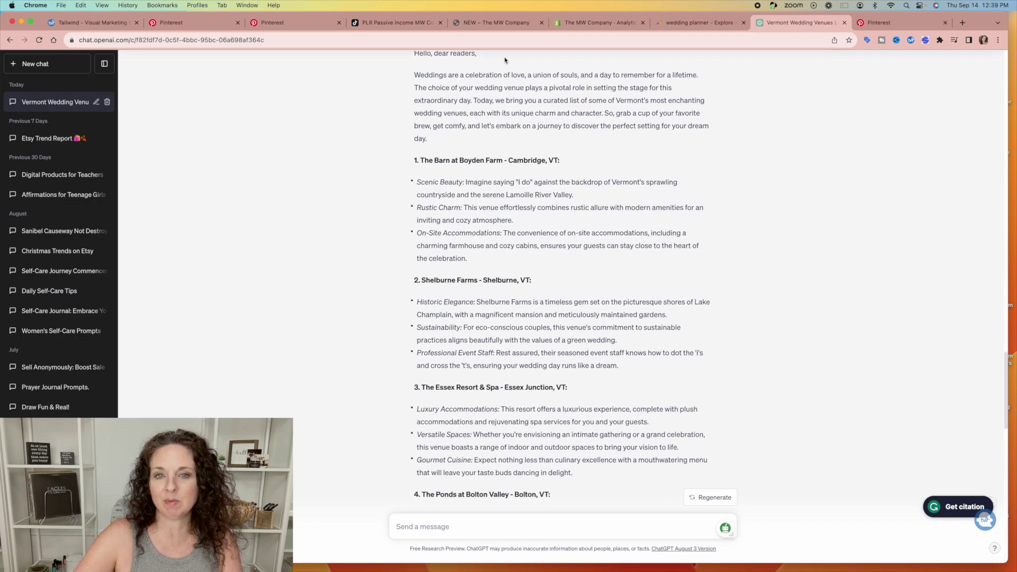
{"action": "scroll", "coordinate": [511, 123], "scroll_direction": "up", "scroll_amount": 3}
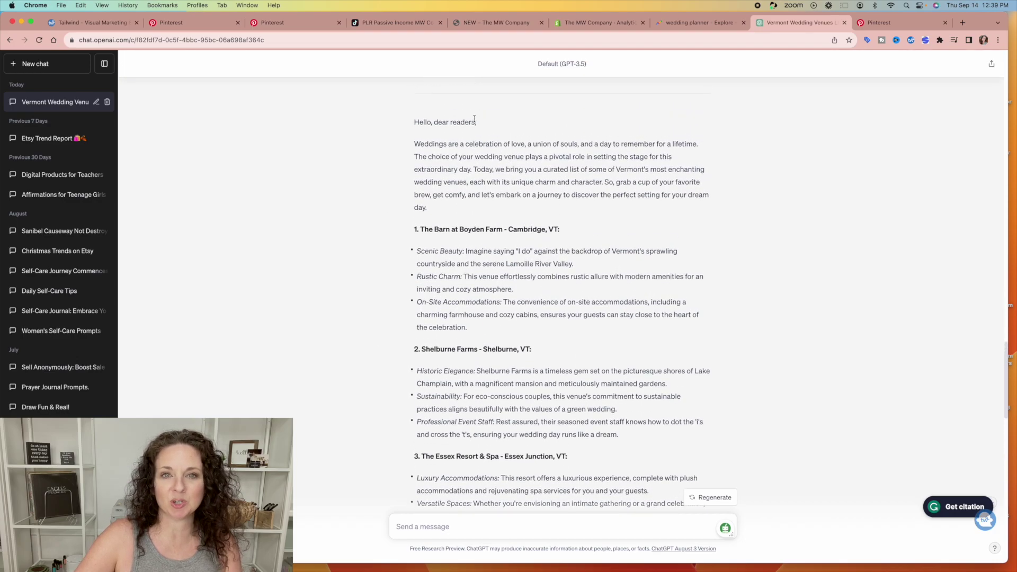
{"action": "scroll", "coordinate": [474, 119], "scroll_direction": "up", "scroll_amount": 2}
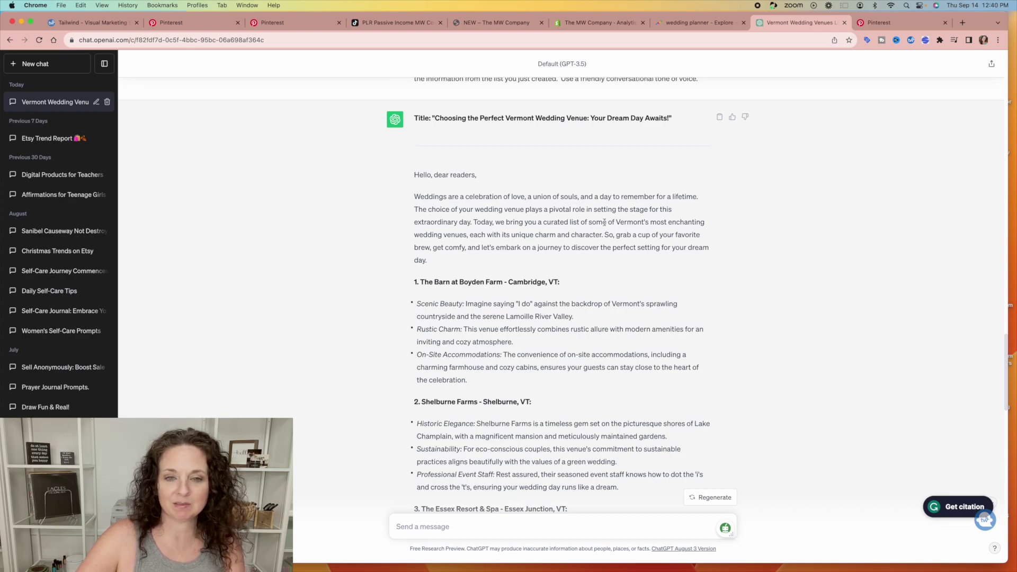
{"action": "scroll", "coordinate": [563, 275], "scroll_direction": "down", "scroll_amount": 5}
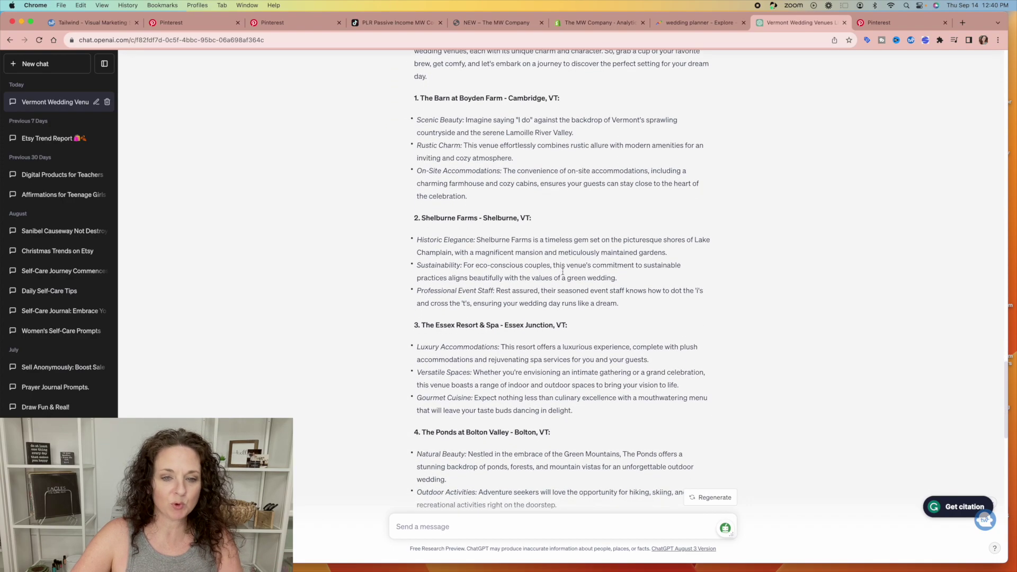
{"action": "scroll", "coordinate": [563, 272], "scroll_direction": "up", "scroll_amount": 1}
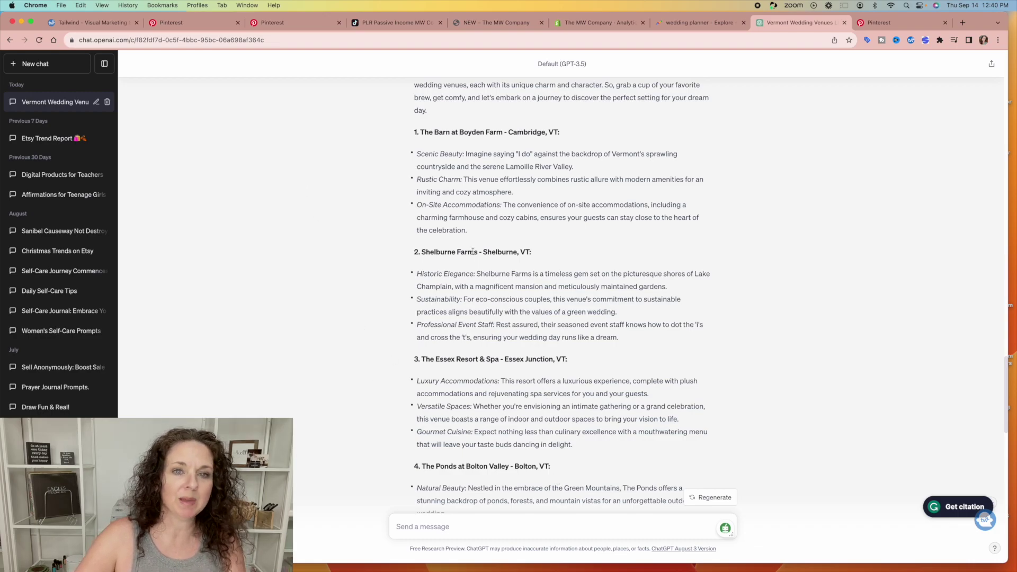
{"action": "scroll", "coordinate": [473, 253], "scroll_direction": "up", "scroll_amount": 15}
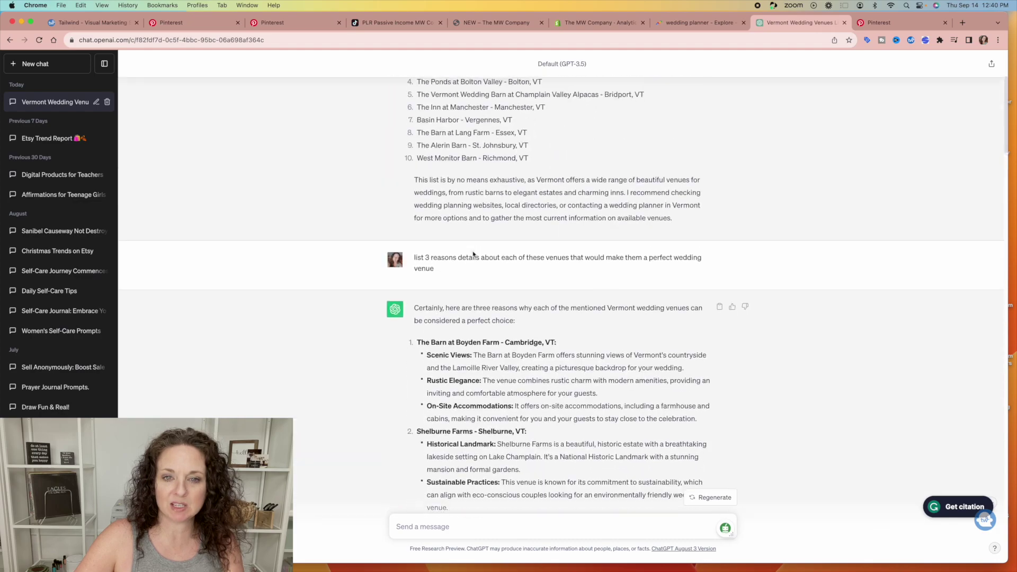
{"action": "scroll", "coordinate": [473, 254], "scroll_direction": "down", "scroll_amount": 20}
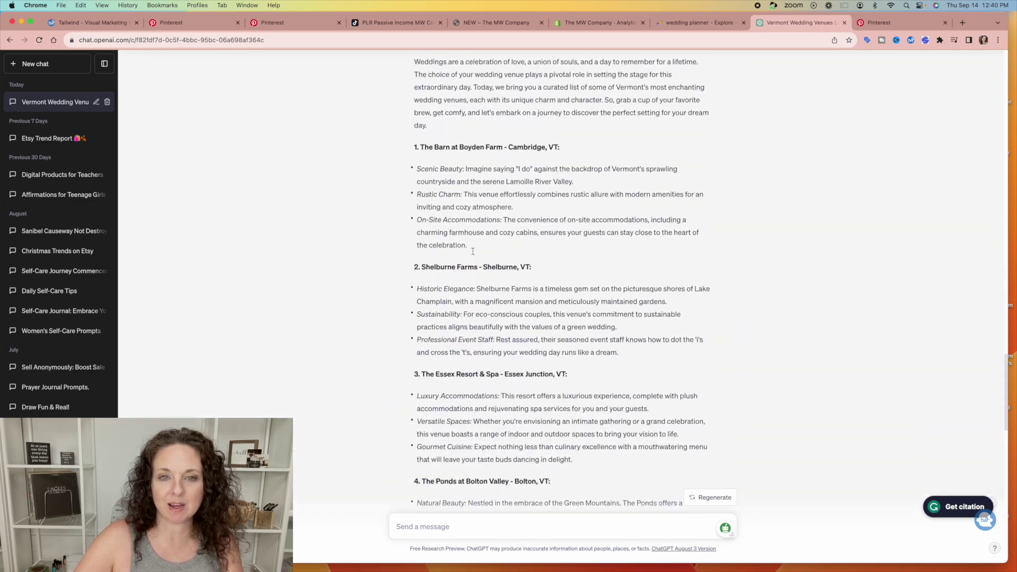
{"action": "scroll", "coordinate": [473, 252], "scroll_direction": "down", "scroll_amount": 20}
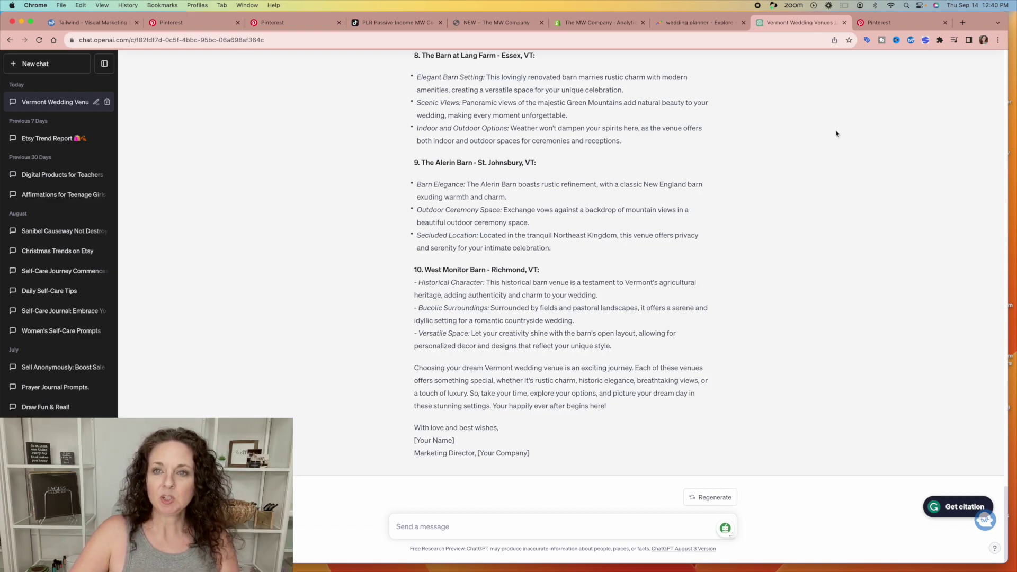
Step: Switch to the MW Company shop and open its blog, headed by 'My Beautiful Chaos'
{"action": "left_click", "coordinate": [503, 22]}
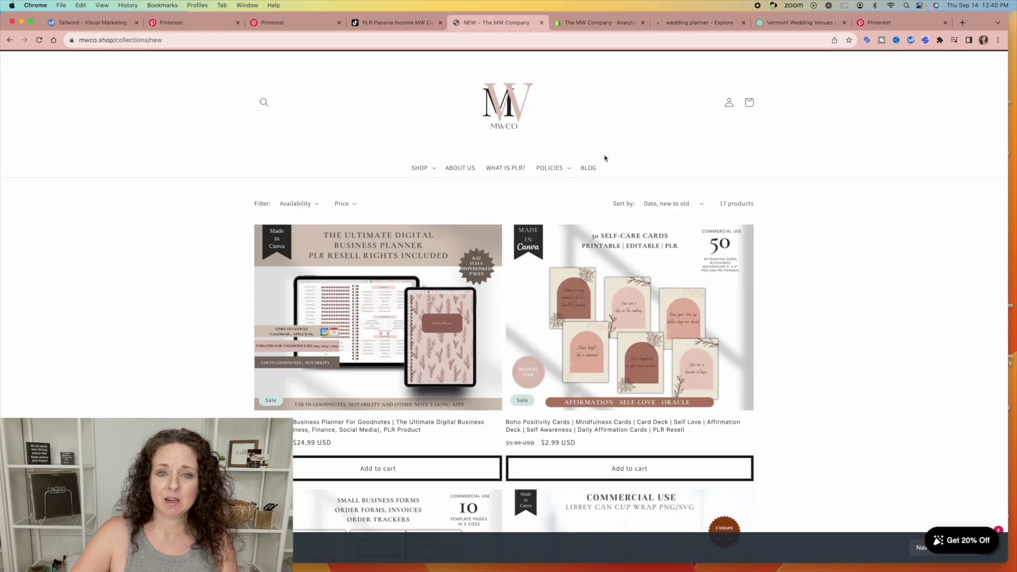
{"action": "left_click", "coordinate": [430, 168]}
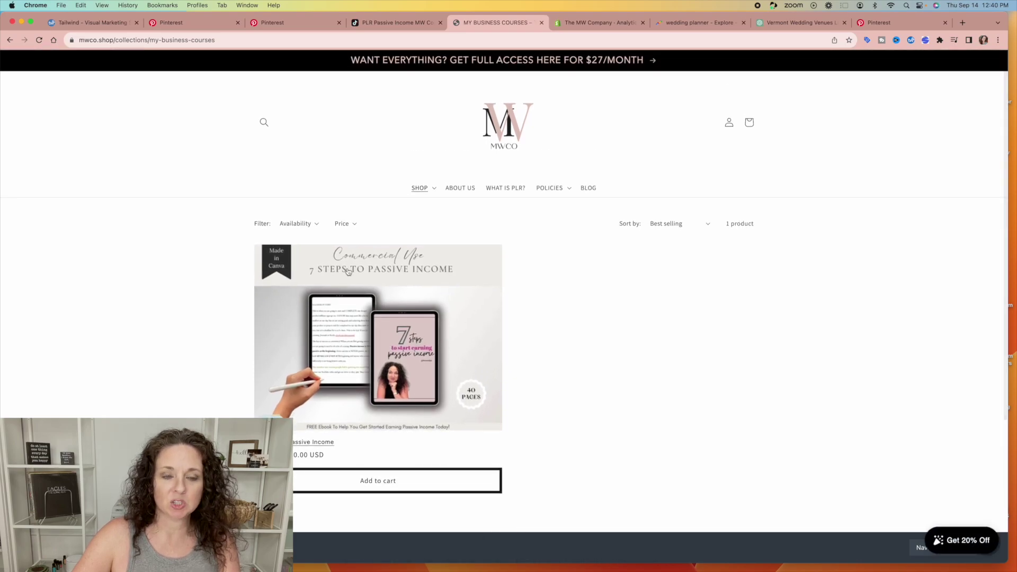
{"action": "left_click", "coordinate": [589, 189]}
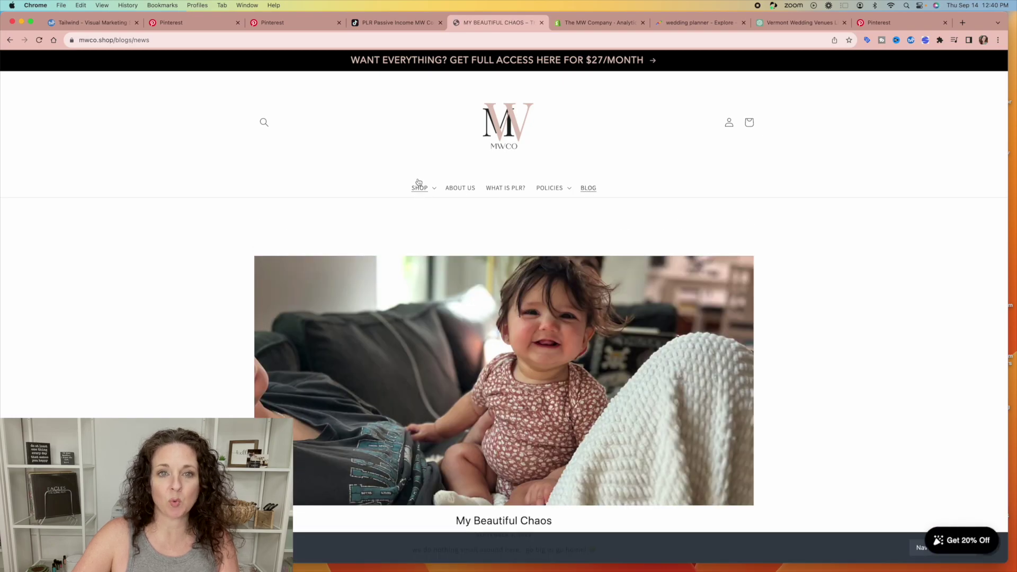